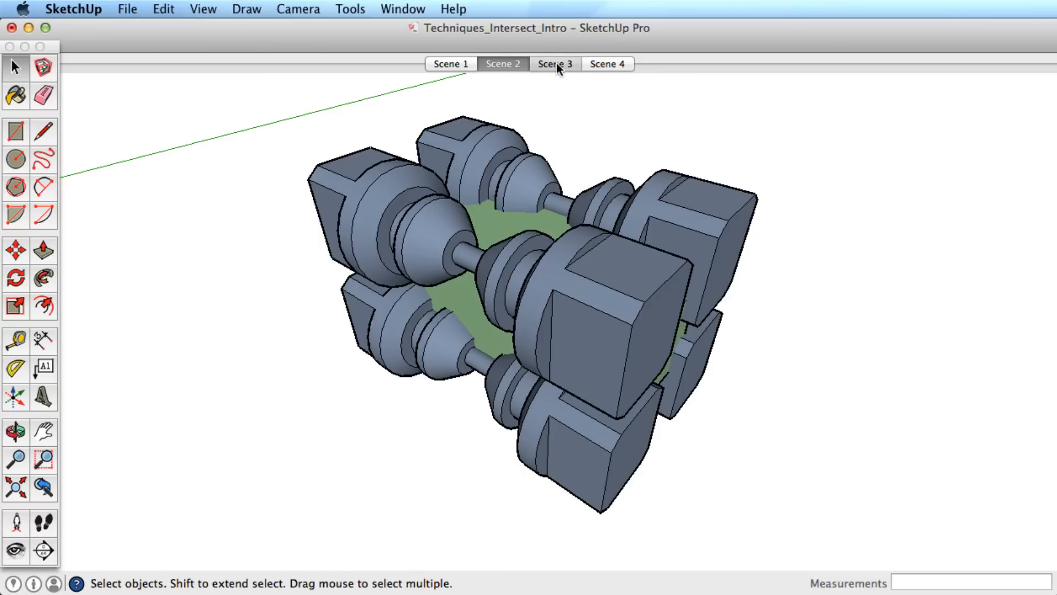
Show Scene 3 and Scene 4 of the Techniques_Intersect_Intro model
{"action": "left_click", "coordinate": [557, 63]}
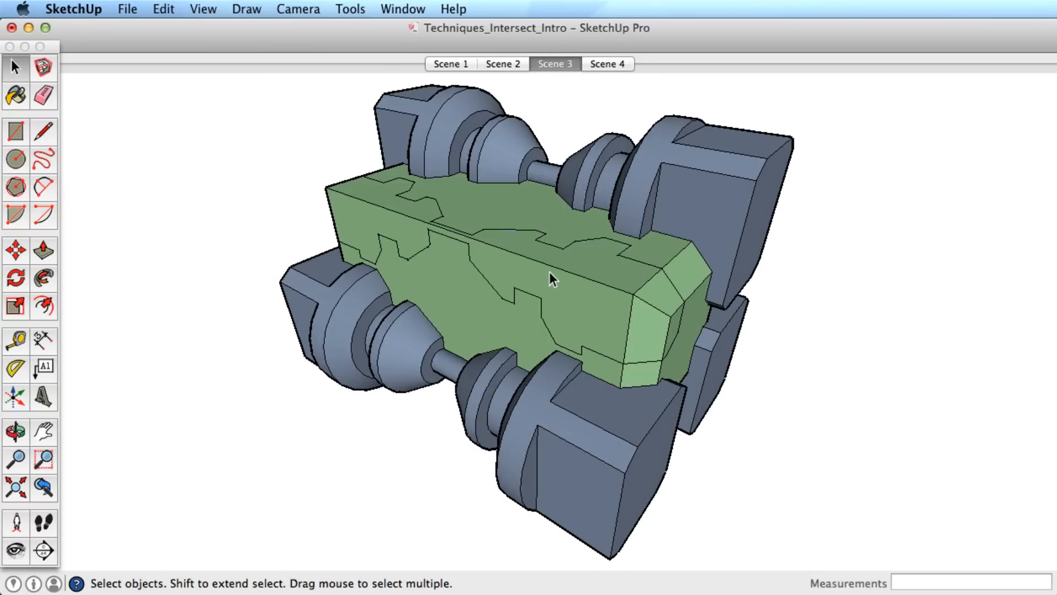
{"action": "left_click", "coordinate": [592, 63]}
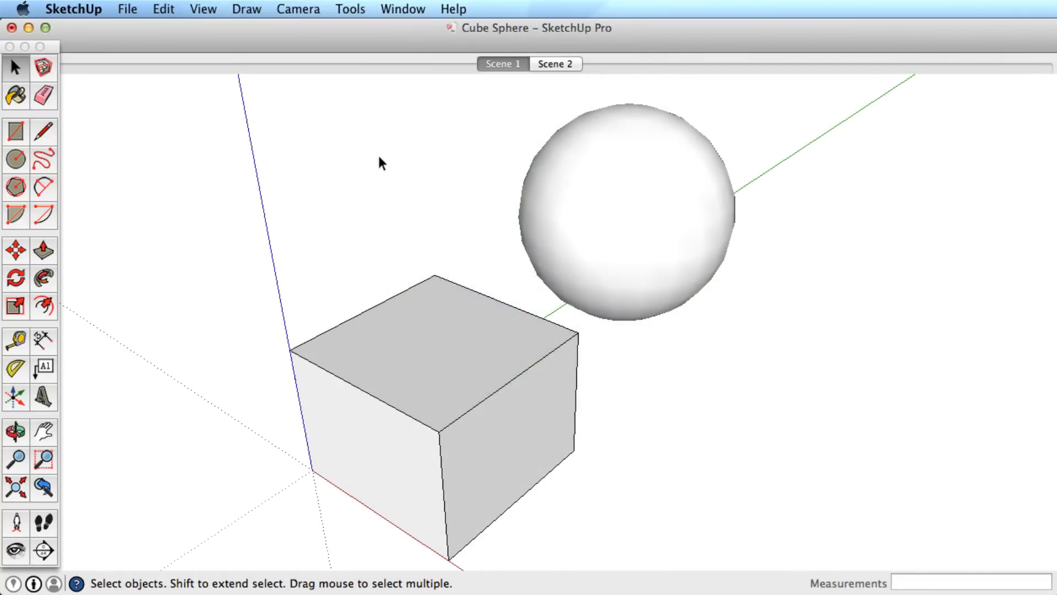
Move the sphere about 47' 2" so that it overlaps the cube's upper back corner, and clear the selection
{"action": "left_click", "coordinate": [644, 231]}
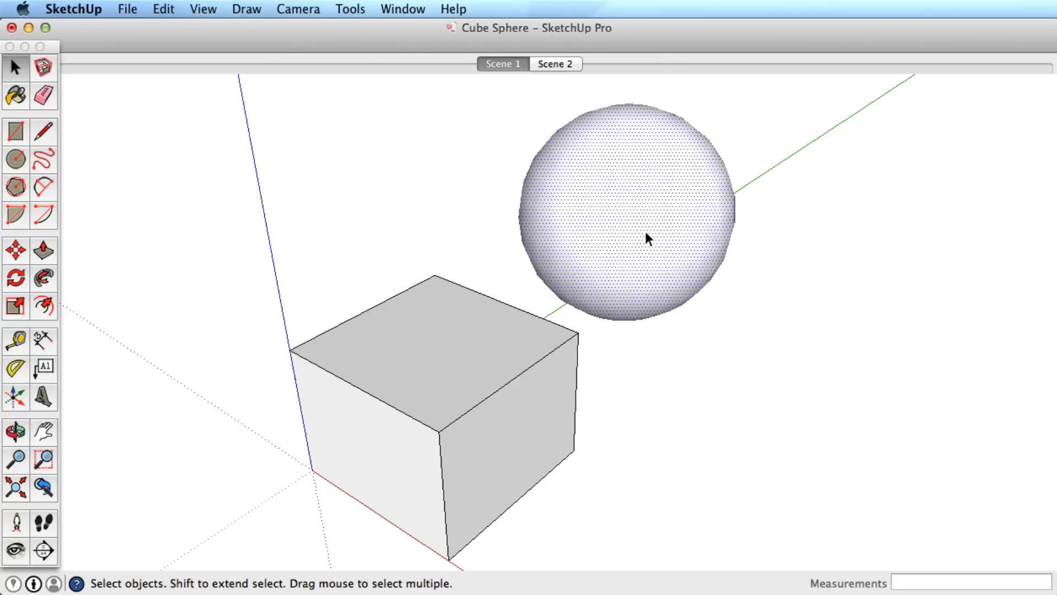
{"action": "key", "text": "m"}
{"action": "left_click", "coordinate": [668, 220]}
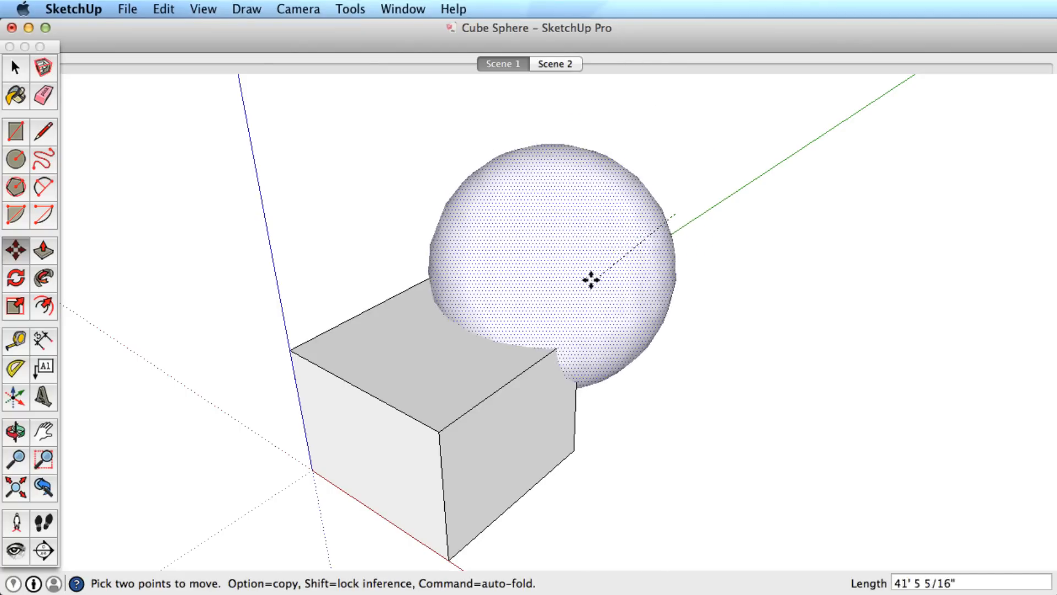
{"action": "left_click", "coordinate": [566, 282]}
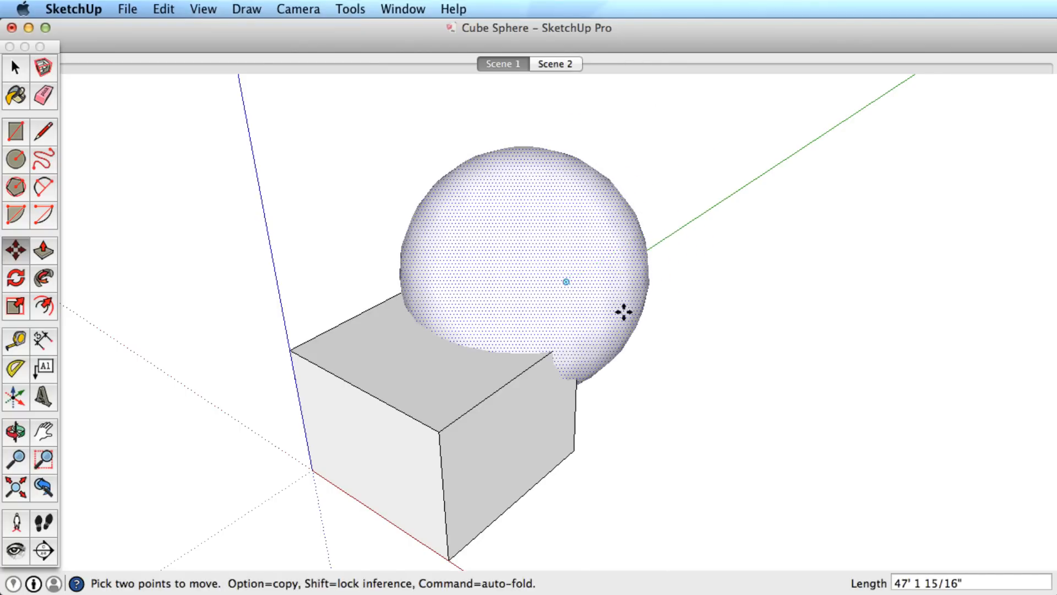
{"action": "key", "text": "space"}
{"action": "left_click", "coordinate": [691, 384]}
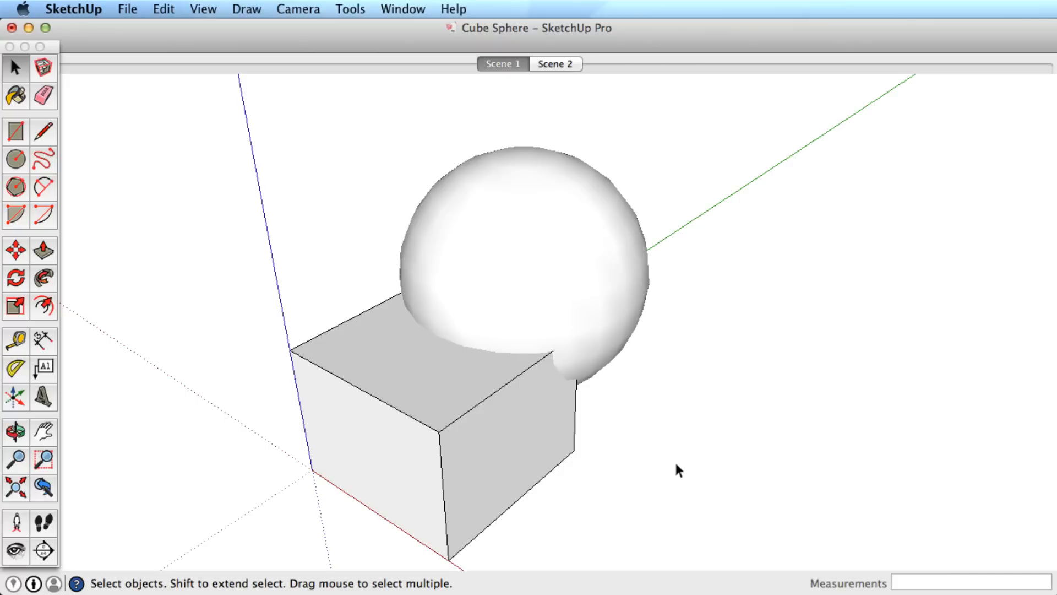
Select both the cube and the sphere and intersect their faces with the model
{"action": "left_click_drag", "start_coordinate": [259, 264], "coordinate": [259, 264]}
{"action": "right_click", "coordinate": [524, 257]}
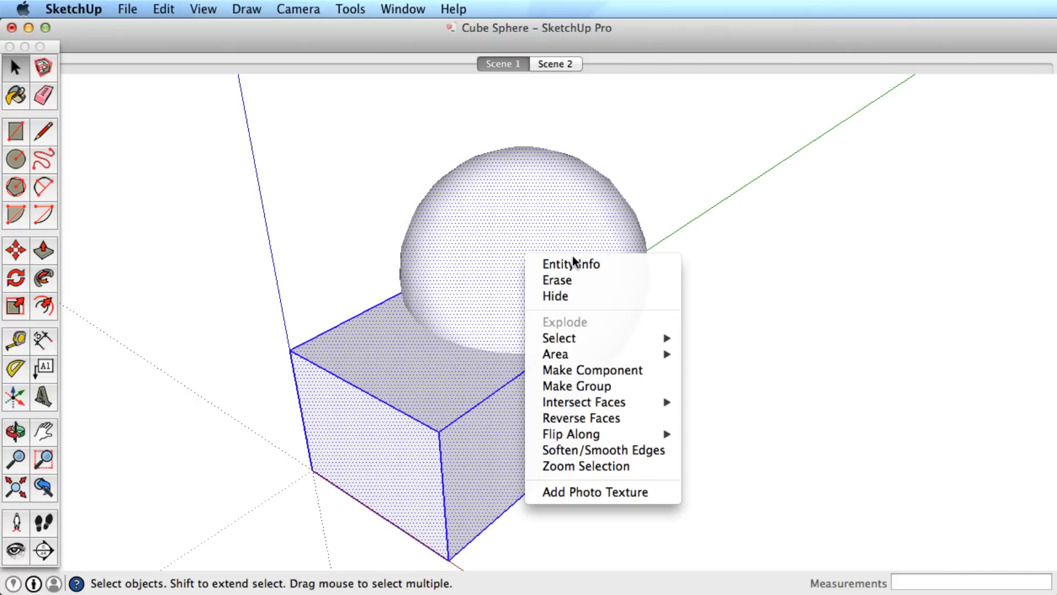
{"action": "mouse_move", "coordinate": [595, 401]}
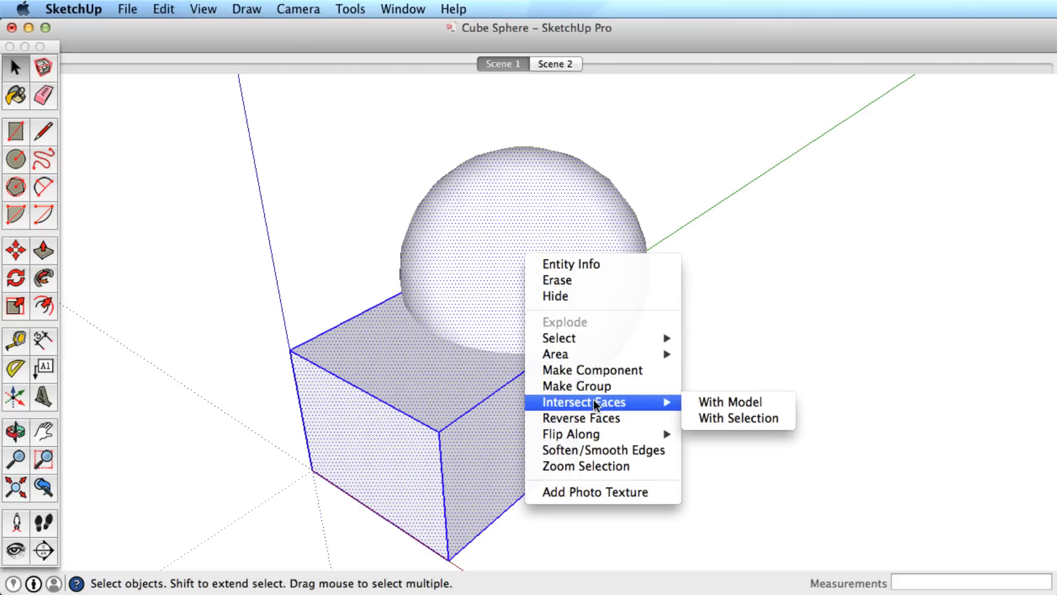
{"action": "left_click", "coordinate": [726, 402]}
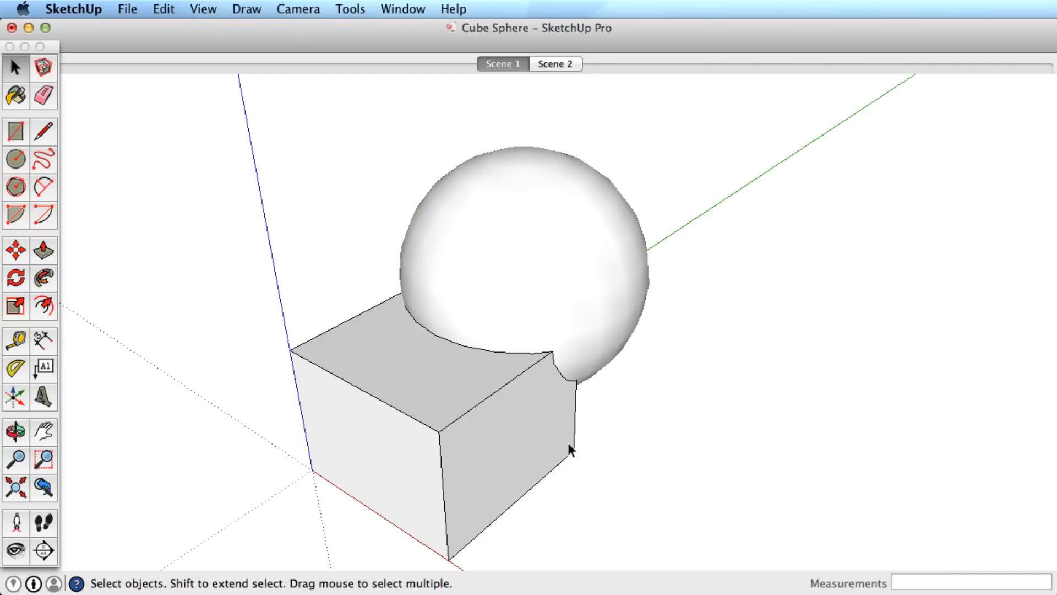
Try erasing two top edges of the cube and deleting the part of the sphere inside it
{"action": "key", "text": "e"}
{"action": "left_click", "coordinate": [471, 409]}
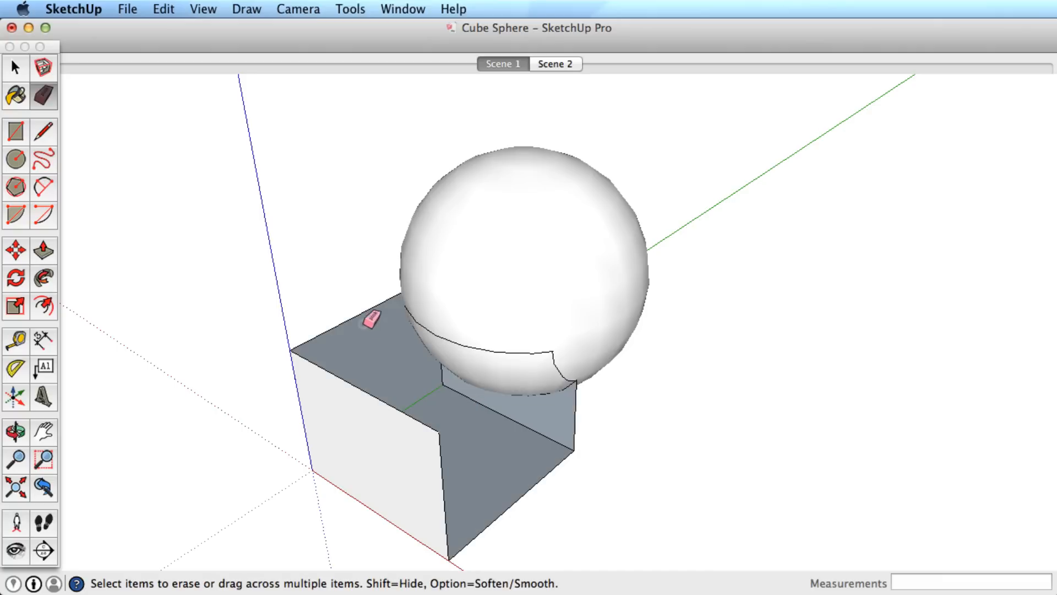
{"action": "left_click", "coordinate": [362, 317]}
{"action": "mouse_move", "coordinate": [470, 500]}
{"action": "middle_mouse_down"}
{"action": "mouse_move", "coordinate": [455, 421]}
{"action": "mouse_move", "coordinate": [496, 366]}
{"action": "middle_mouse_up"}
{"action": "left_click", "coordinate": [497, 361]}
{"action": "key", "text": "Delete"}
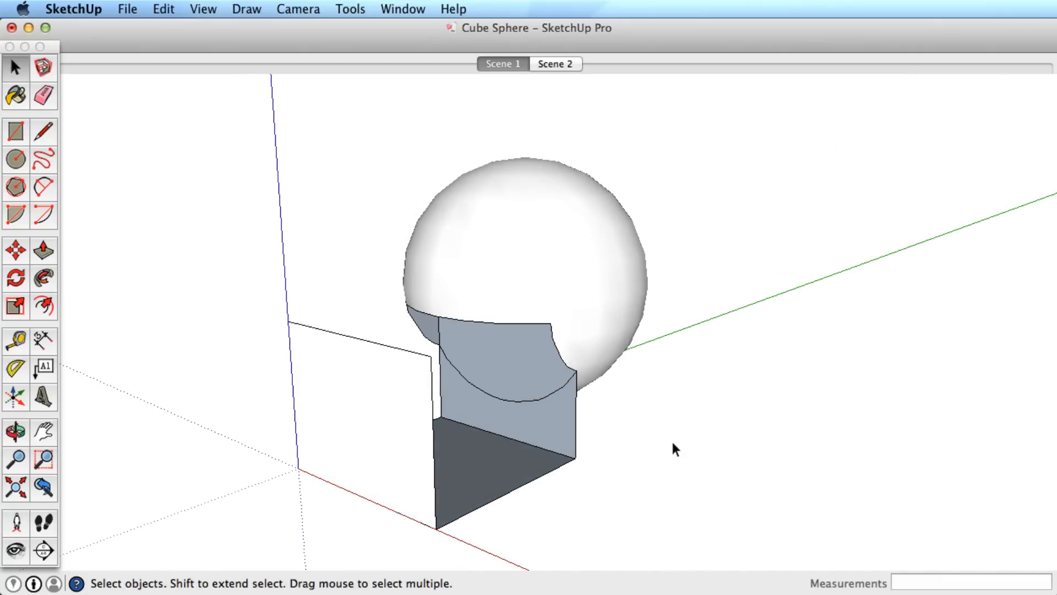
Delete the part of the sphere that lies outside the cube
{"action": "middle_click_drag", "start_coordinate": [673, 444], "coordinate": [616, 429]}
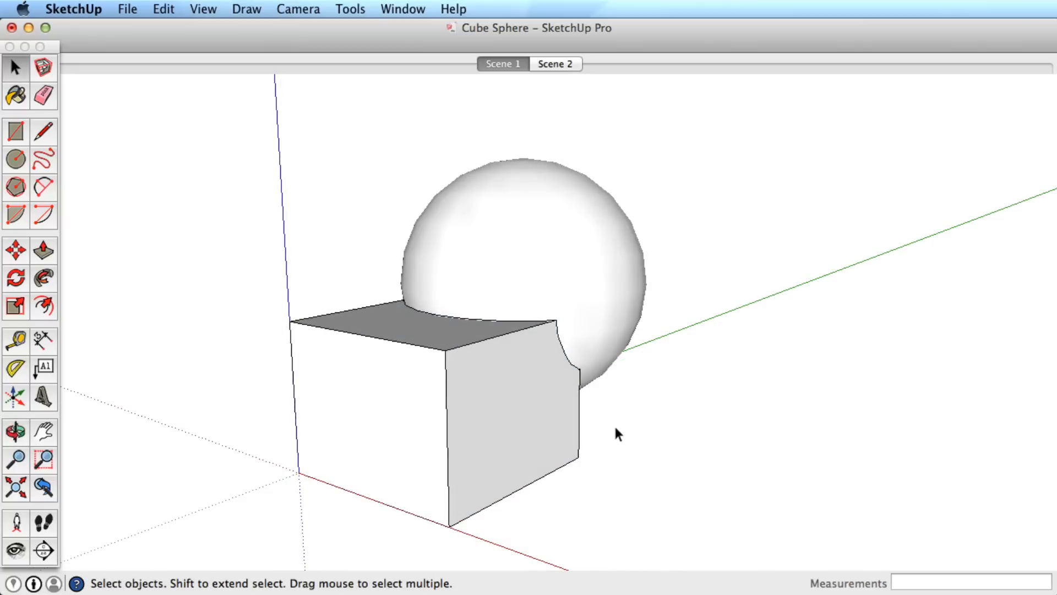
{"action": "left_click", "coordinate": [570, 215]}
{"action": "key", "text": "Delete"}
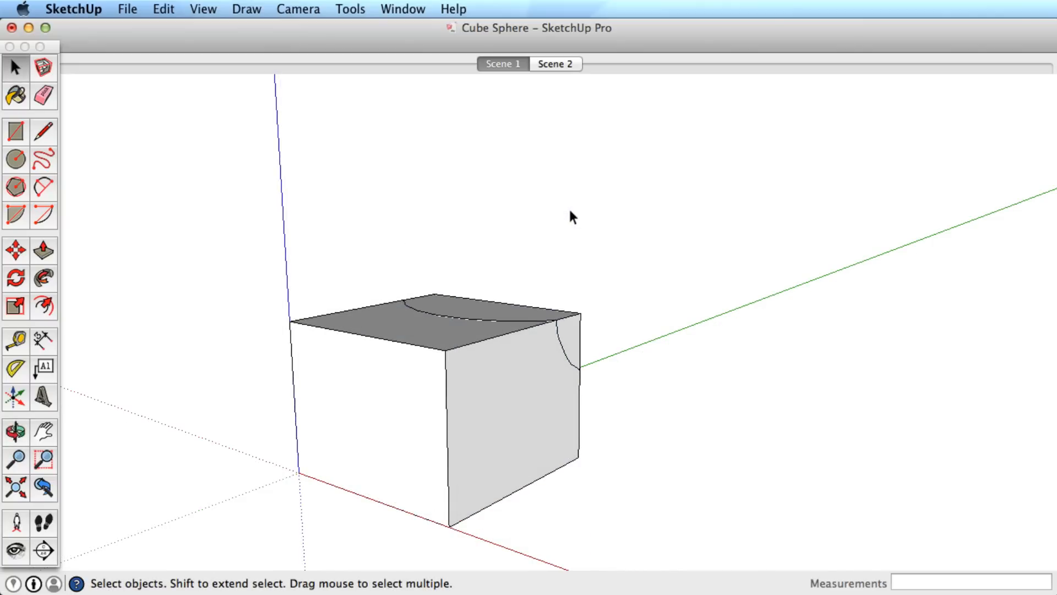
Delete the cube's corner faces and edges beyond the intersection lines to leave a concave spherical cut
{"action": "middle_click_drag", "start_coordinate": [568, 215], "coordinate": [604, 337]}
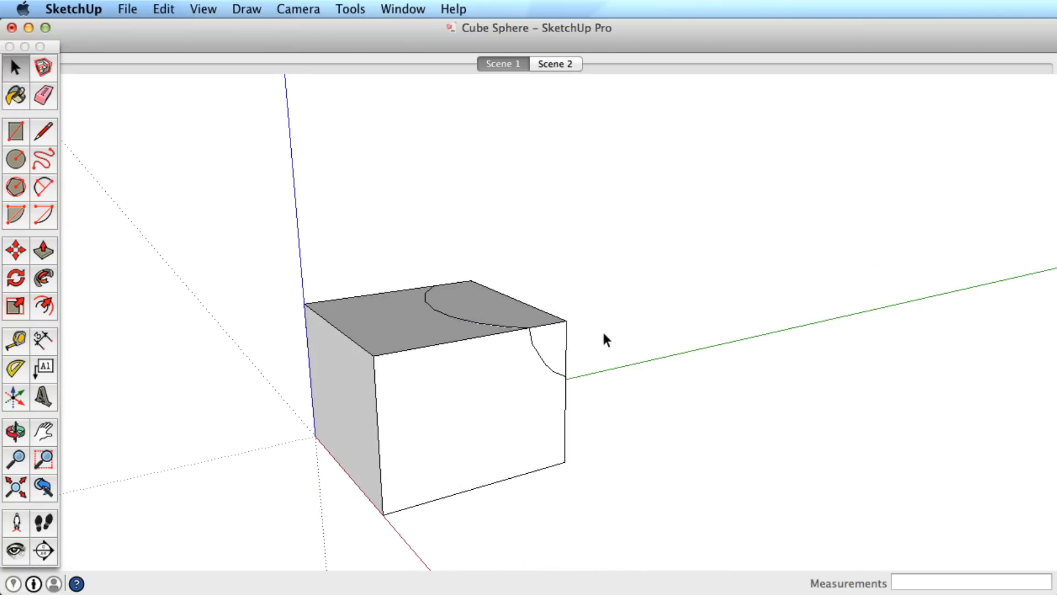
{"action": "left_click_drag", "start_coordinate": [604, 337], "coordinate": [550, 299]}
{"action": "key", "text": "Delete"}
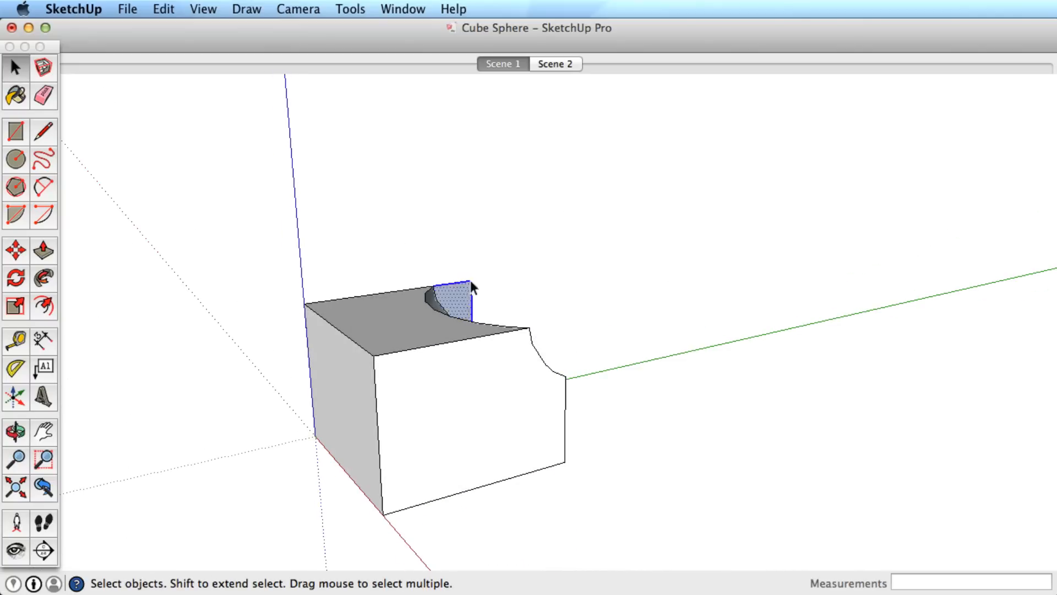
{"action": "middle_click_drag", "start_coordinate": [514, 319], "coordinate": [488, 409]}
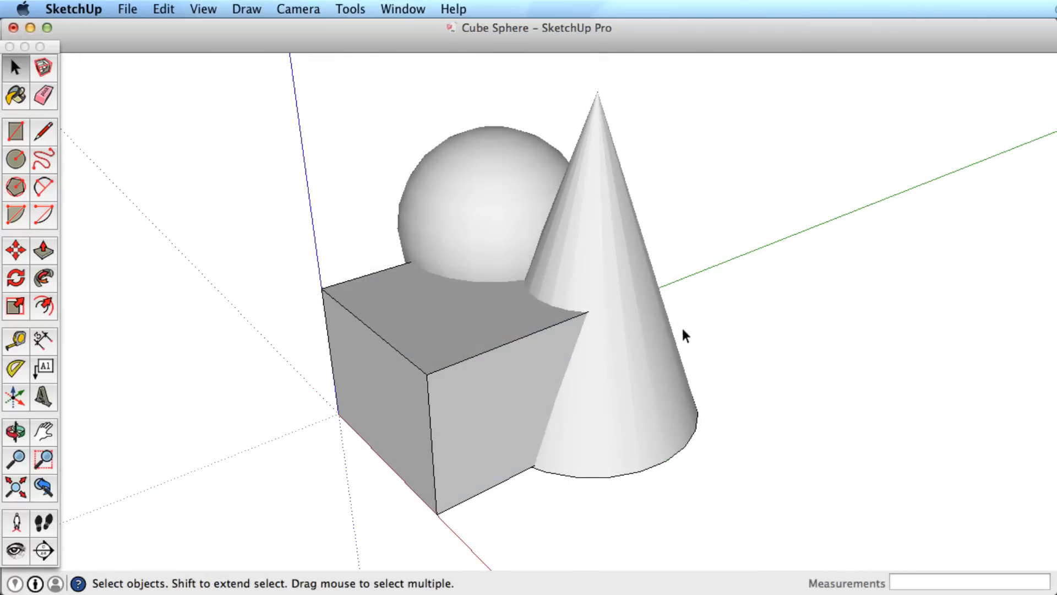
In the model with the added cone, select the box and sphere and intersect their faces with the selection only
{"action": "double_click", "coordinate": [621, 330]}
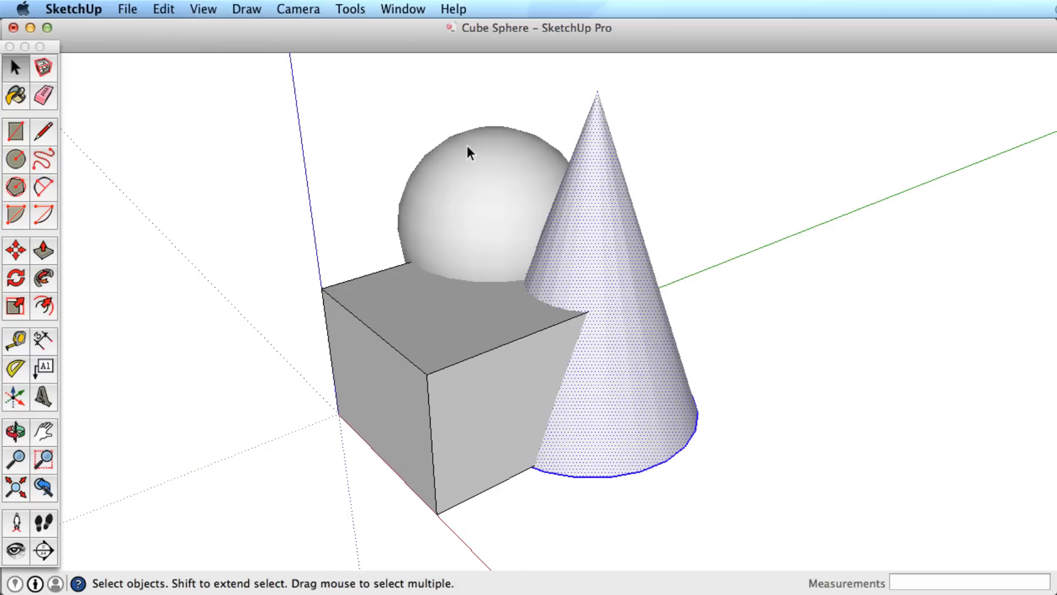
{"action": "left_click", "coordinate": [485, 189]}
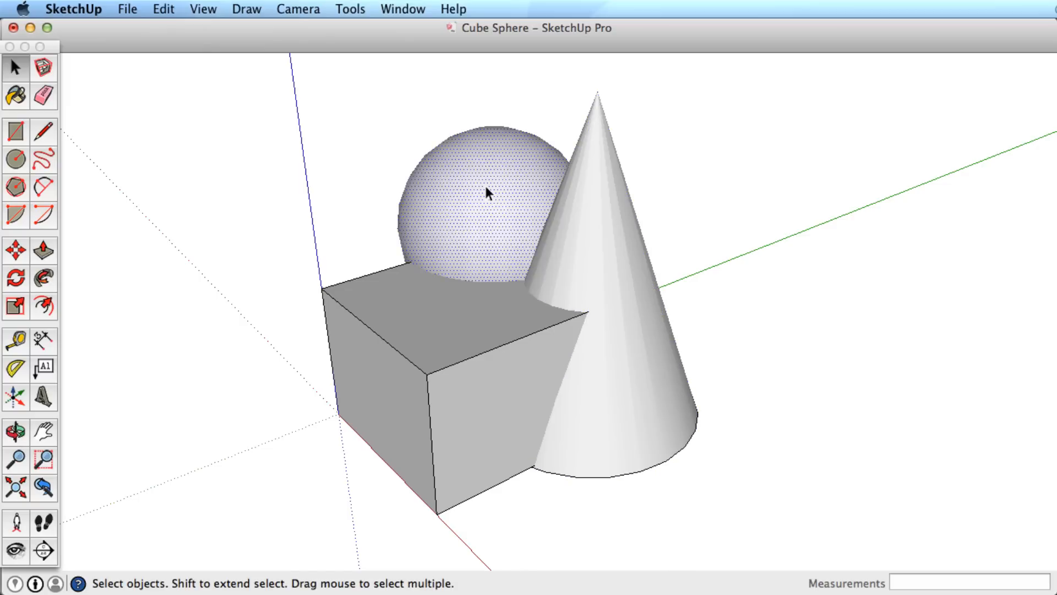
{"action": "triple_click", "coordinate": [451, 332]}
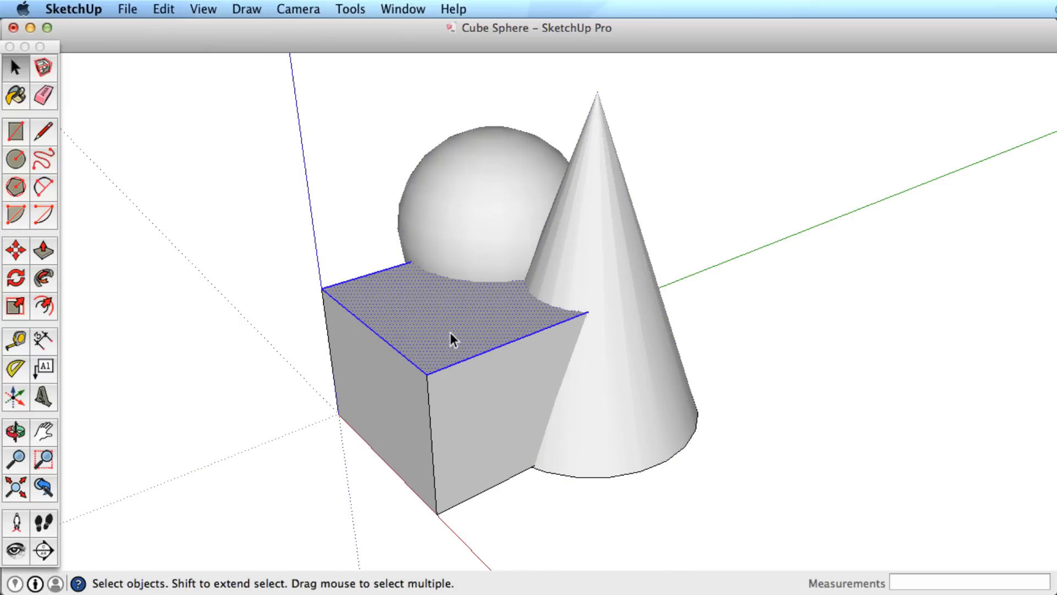
{"action": "left_click", "coordinate": [472, 200], "text": "shift"}
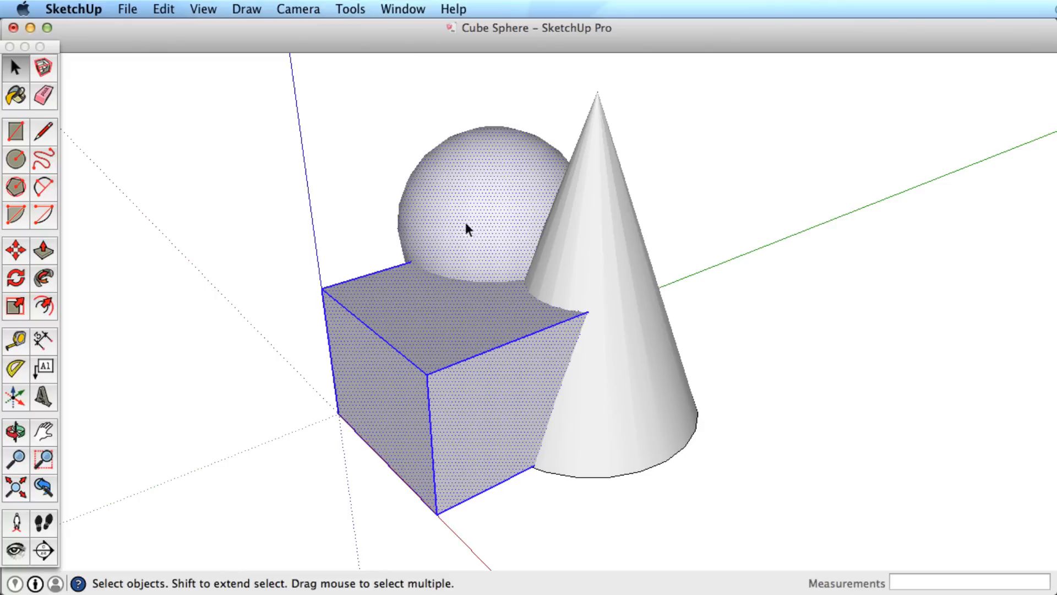
{"action": "right_click", "coordinate": [475, 198]}
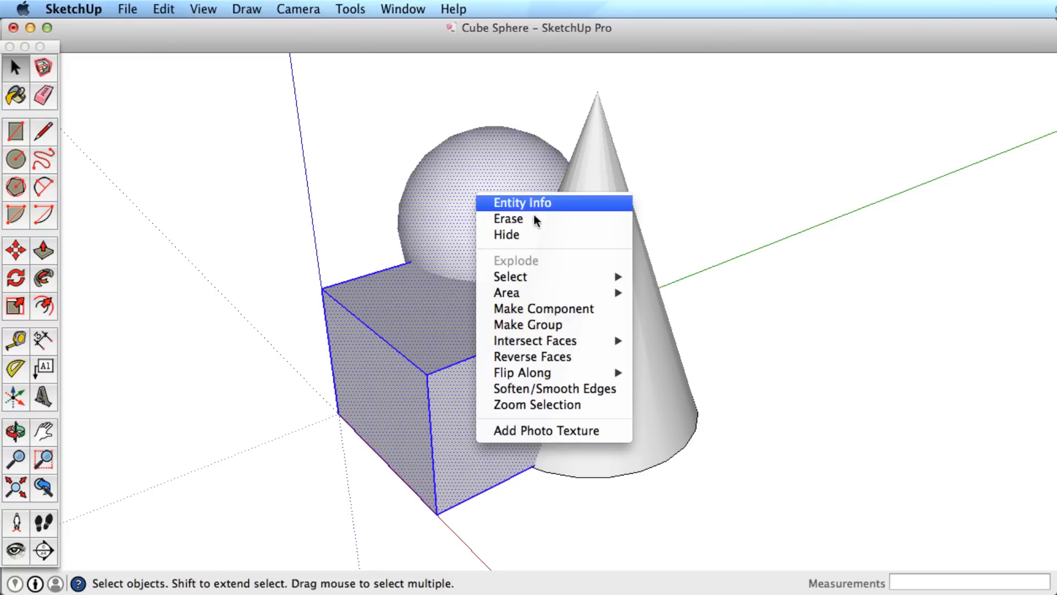
{"action": "mouse_move", "coordinate": [538, 343]}
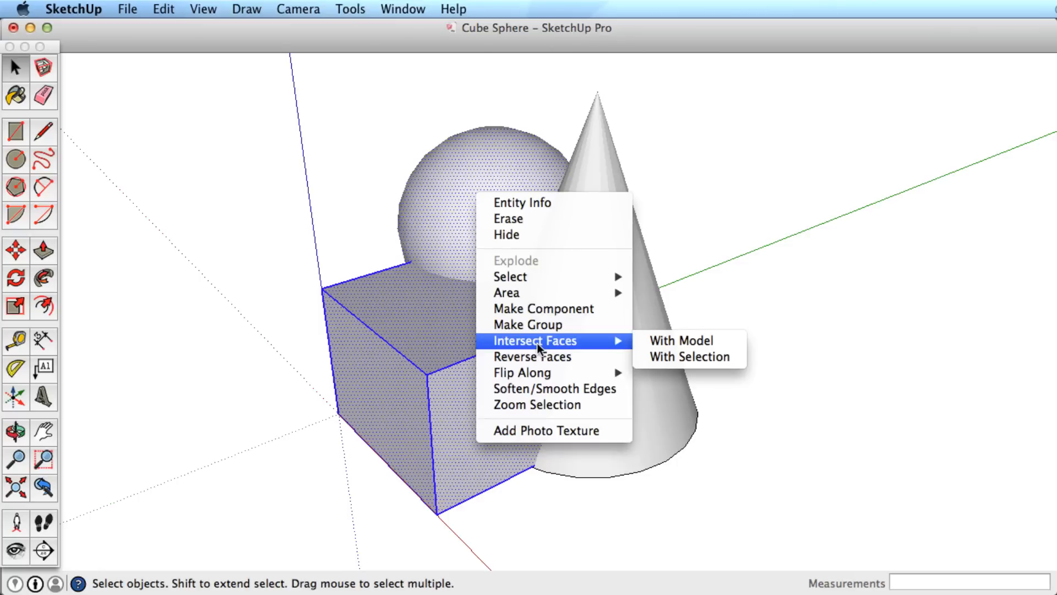
{"action": "left_click", "coordinate": [673, 357]}
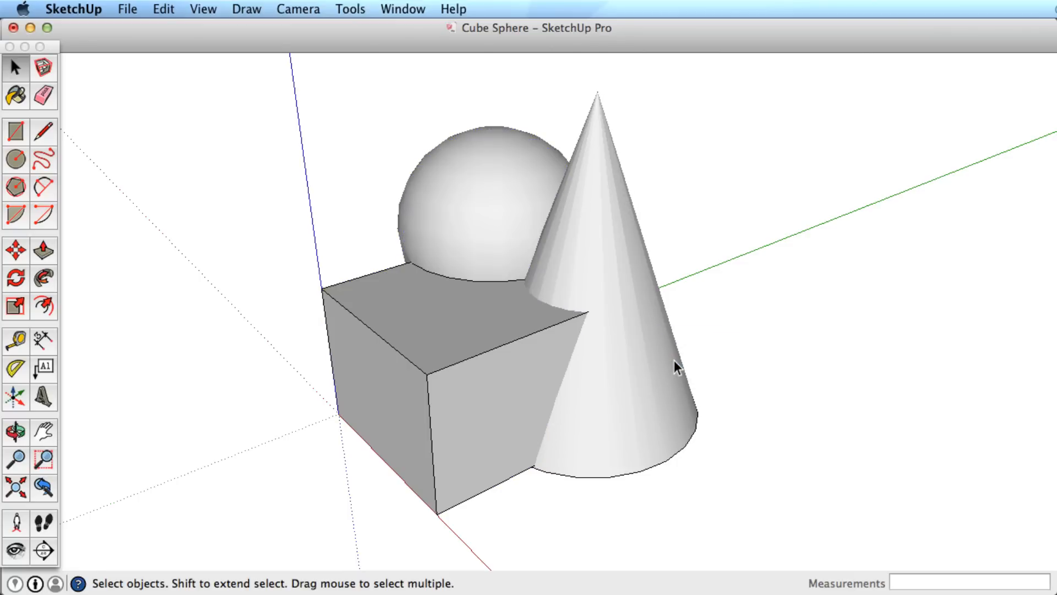
Move the whole cone about 62' 11" along the green axis, away from the box
{"action": "double_click", "coordinate": [622, 408]}
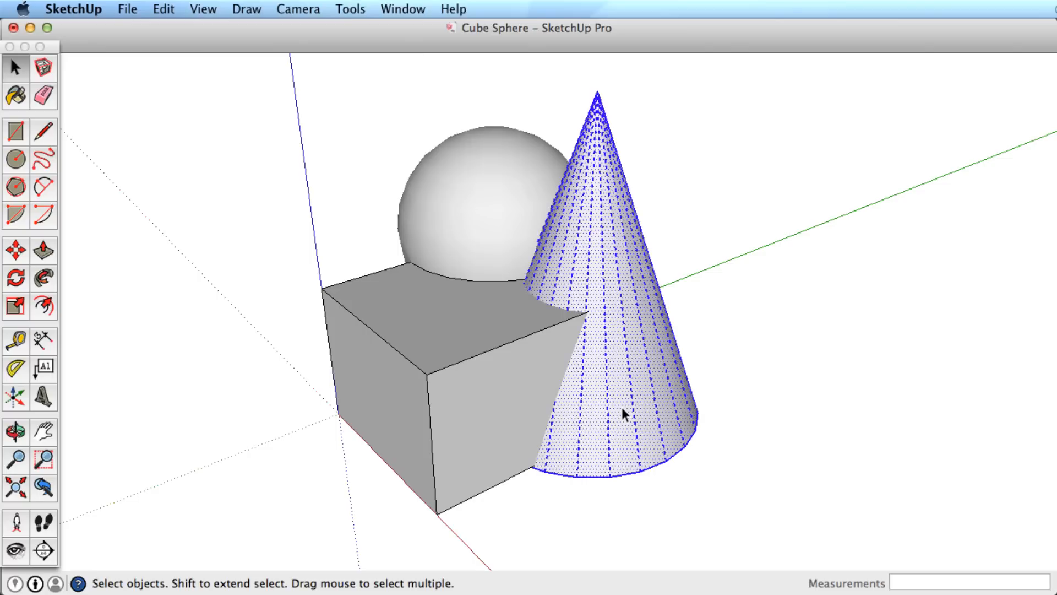
{"action": "key", "text": "m"}
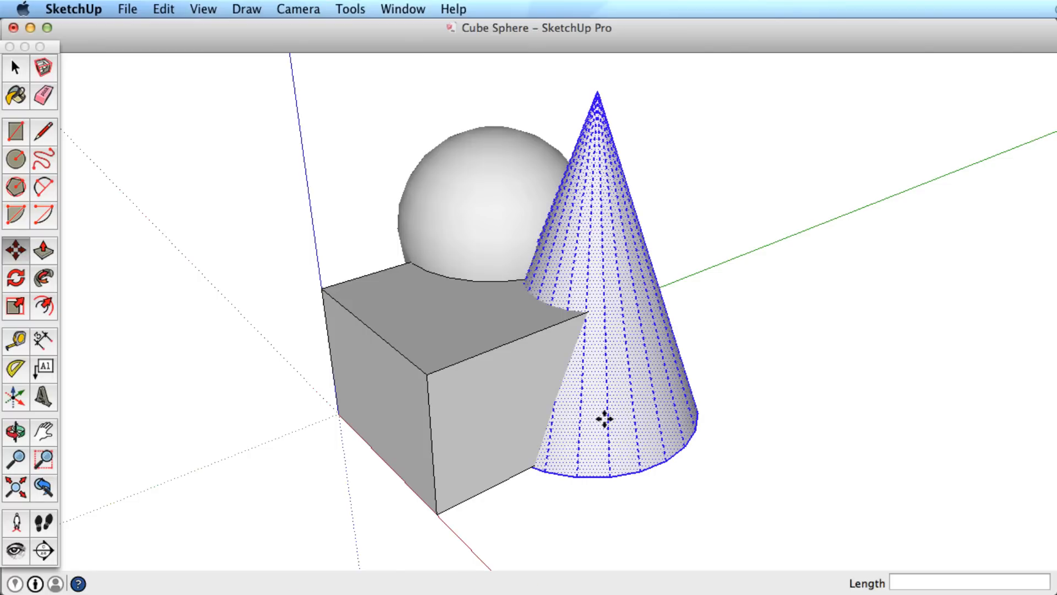
{"action": "left_click", "coordinate": [569, 449]}
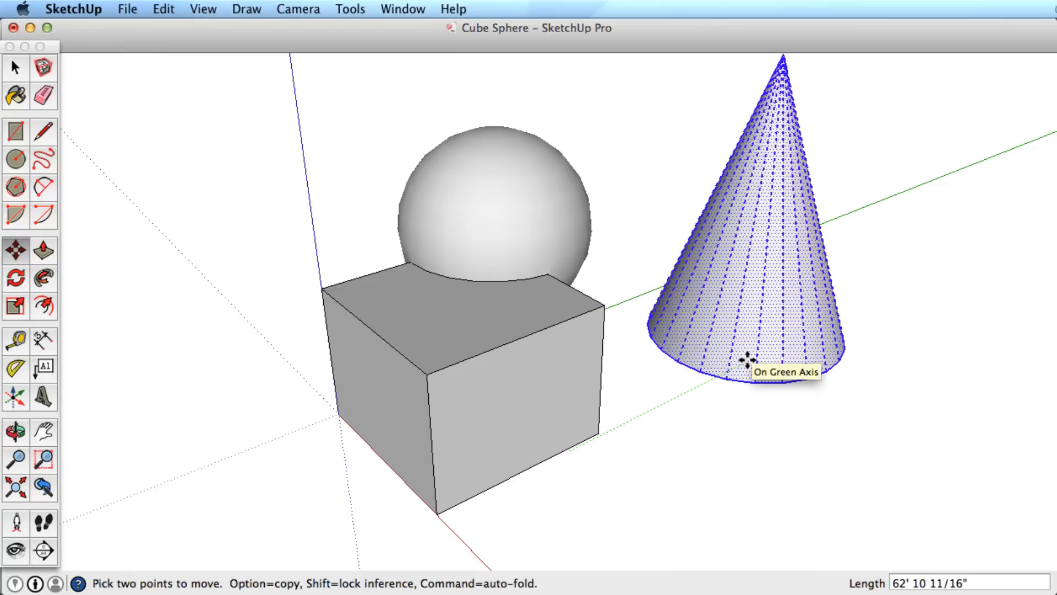
{"action": "left_click", "coordinate": [746, 359]}
{"action": "key", "text": "space"}
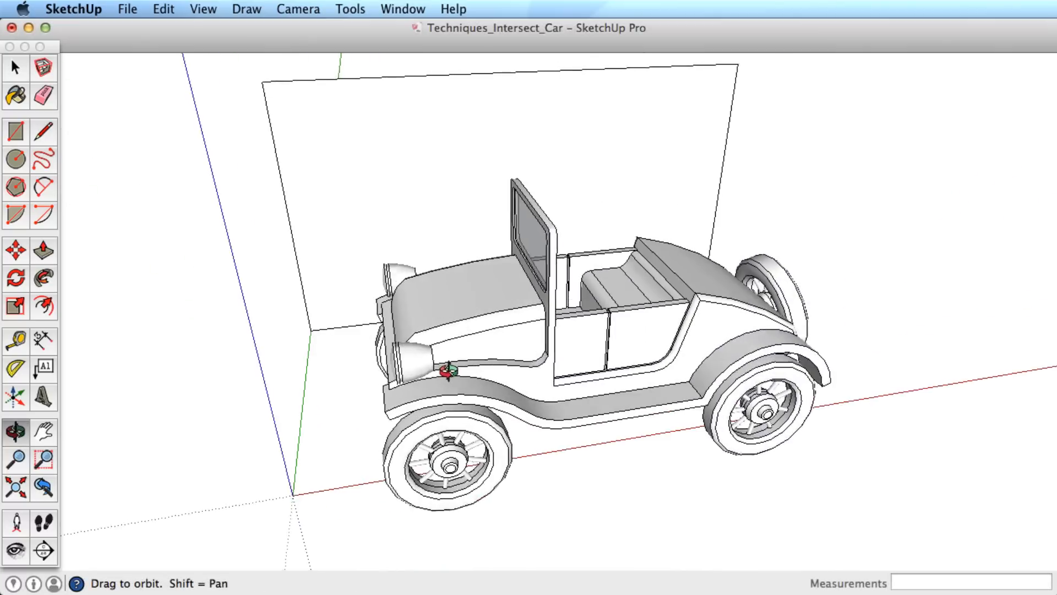
In Techniques_Intersect_Car, move the vertical rectangle about 8' 7" so that it slices lengthwise through the car
{"action": "left_click_drag", "start_coordinate": [448, 373], "coordinate": [546, 309]}
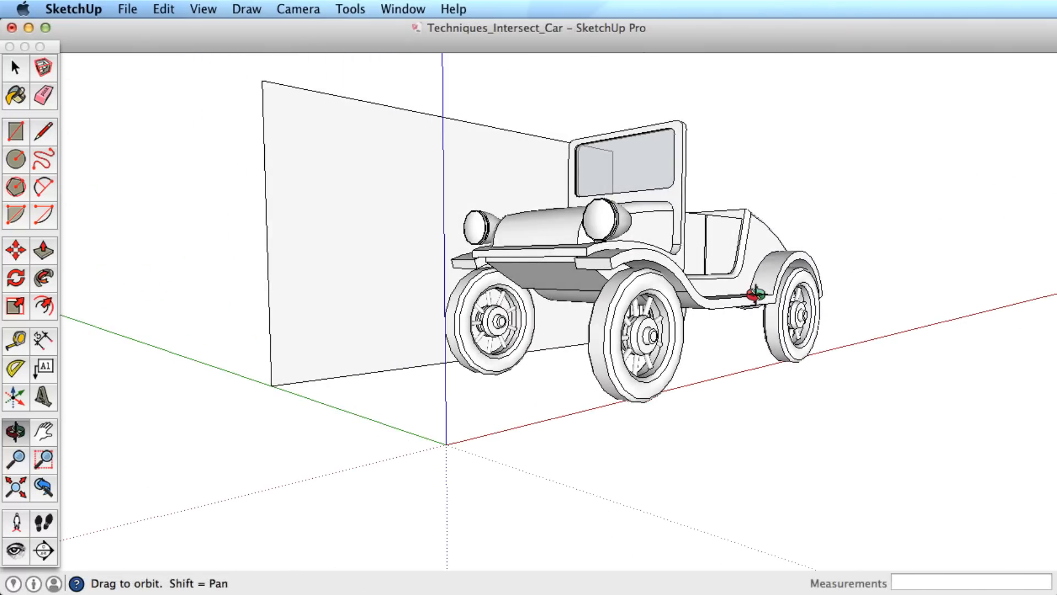
{"action": "left_click_drag", "start_coordinate": [754, 292], "coordinate": [539, 365]}
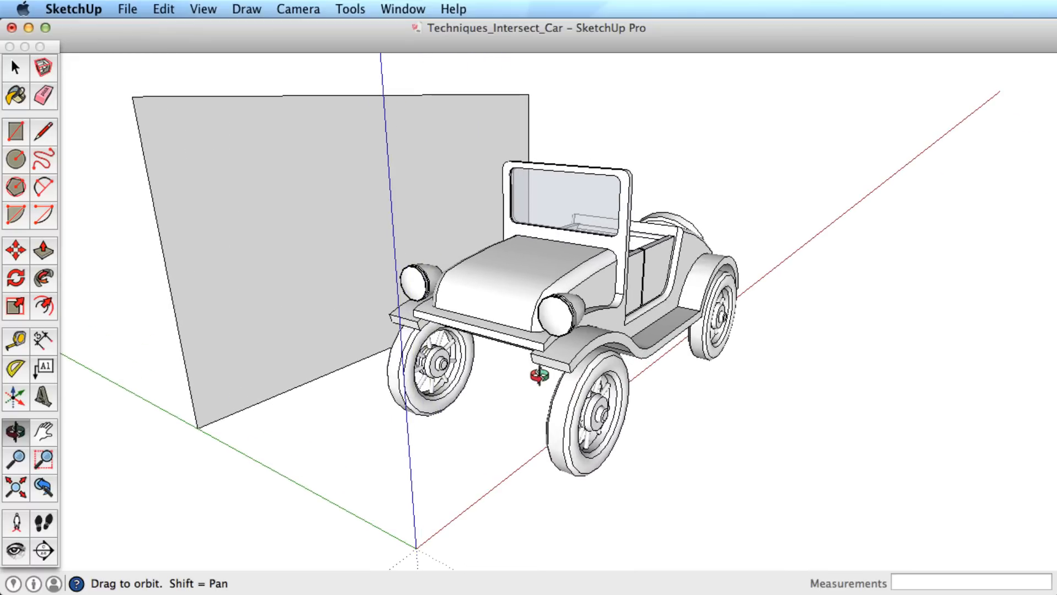
{"action": "key", "text": "space"}
{"action": "left_click", "coordinate": [508, 309]}
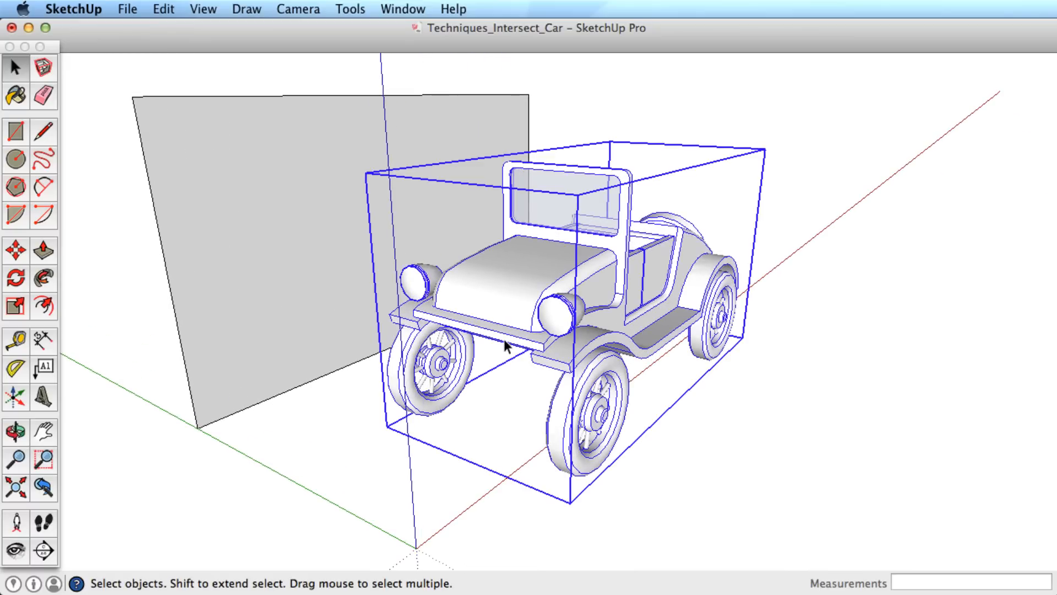
{"action": "left_click", "coordinate": [285, 260]}
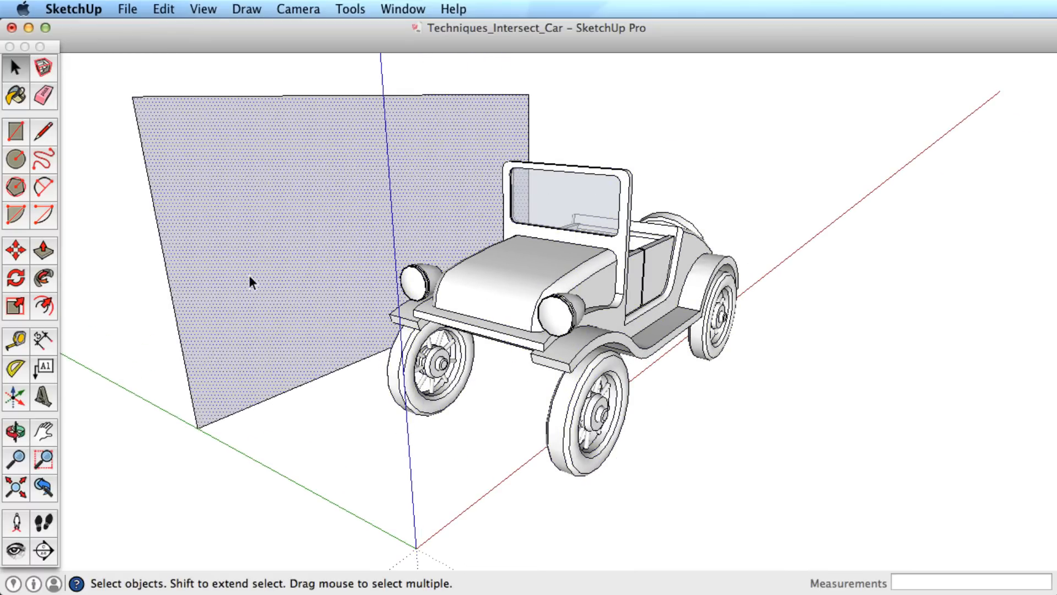
{"action": "key", "text": "m"}
{"action": "left_click", "coordinate": [245, 259]}
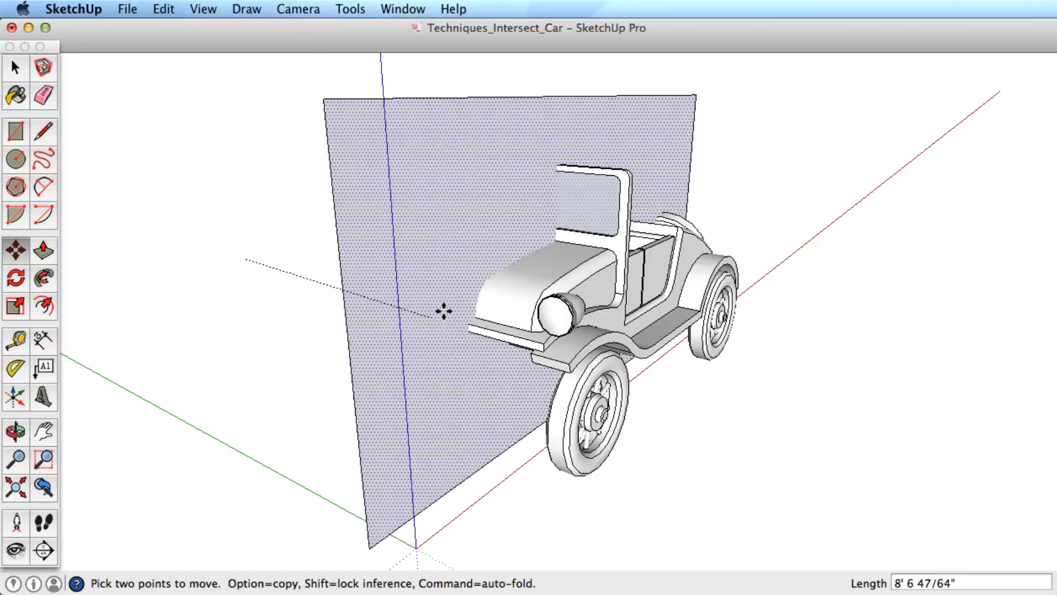
{"action": "left_click", "coordinate": [453, 304]}
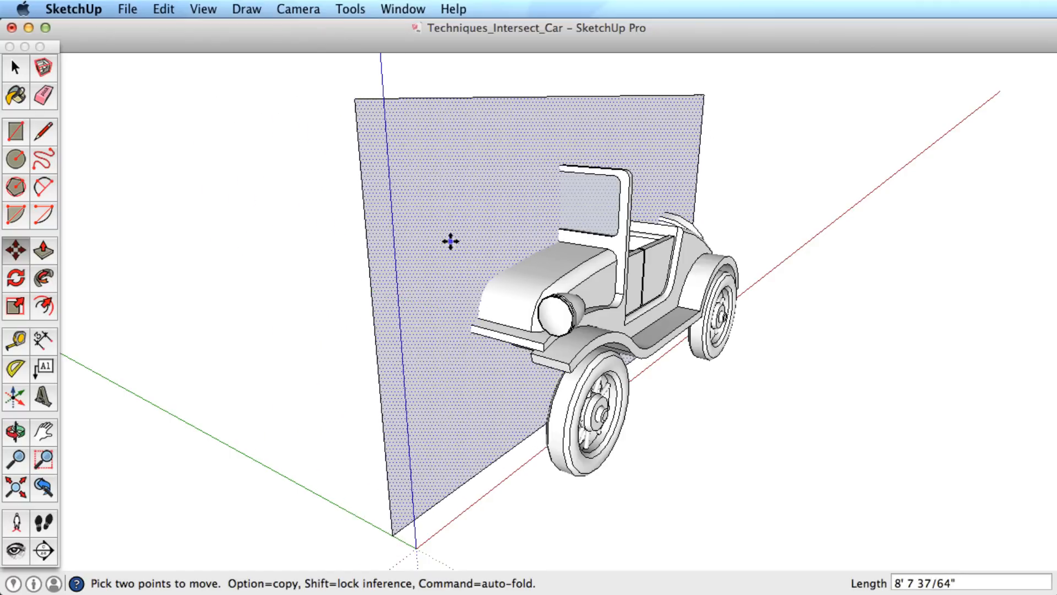
Intersect the vertical rectangle's face with the model
{"action": "right_click", "coordinate": [450, 241]}
{"action": "mouse_move", "coordinate": [536, 339]}
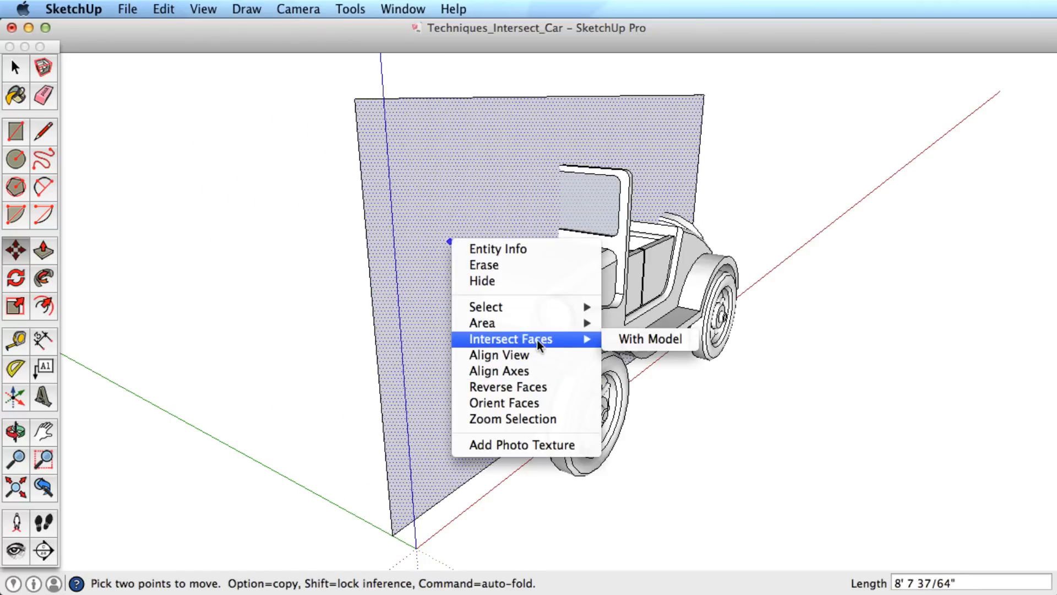
{"action": "left_click", "coordinate": [624, 339]}
Intersect the vertical rectangle's face with the model and move the car about 7' 2" aside to expose the cut profile
{"action": "left_click", "coordinate": [619, 342]}
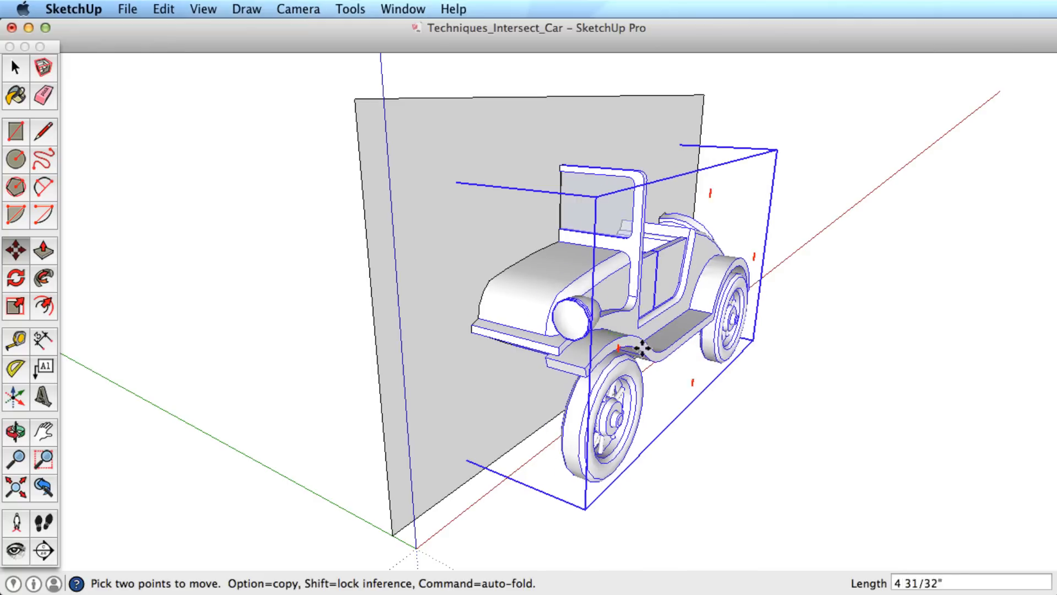
{"action": "left_click", "coordinate": [953, 393]}
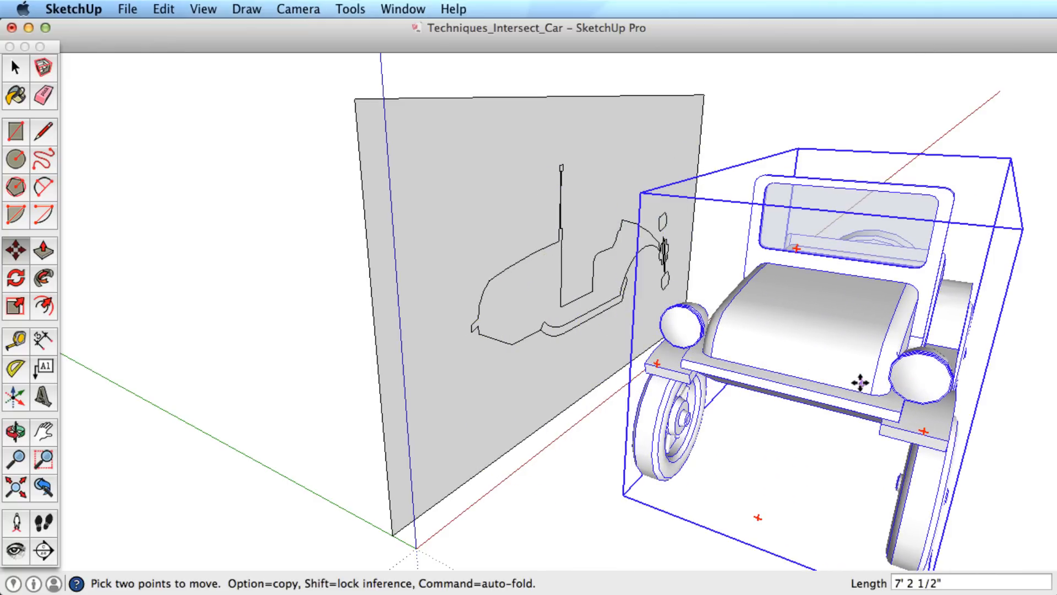
{"action": "mouse_move", "coordinate": [809, 378]}
{"action": "middle_mouse_down"}
{"action": "mouse_move", "coordinate": [677, 377]}
{"action": "mouse_move", "coordinate": [822, 371]}
{"action": "mouse_move", "coordinate": [816, 366]}
{"action": "middle_mouse_up"}
{"action": "key", "text": "space"}
{"action": "left_click", "coordinate": [585, 473]}
Undo the car's move and the rectangle's intersection with the model
{"action": "key", "text": "super+z"}
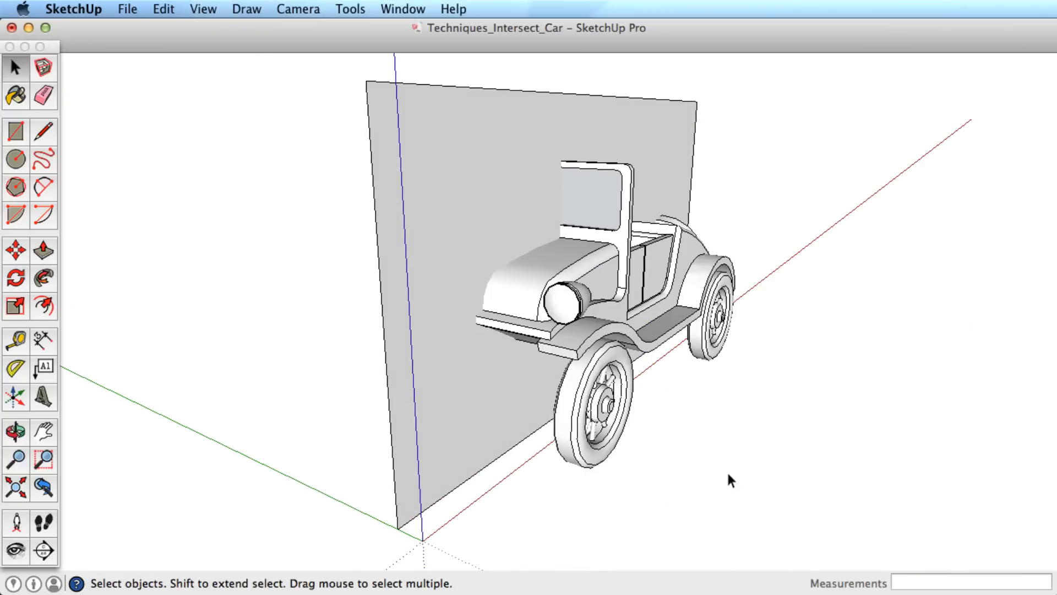
{"action": "middle_click_drag", "start_coordinate": [727, 480], "coordinate": [642, 444]}
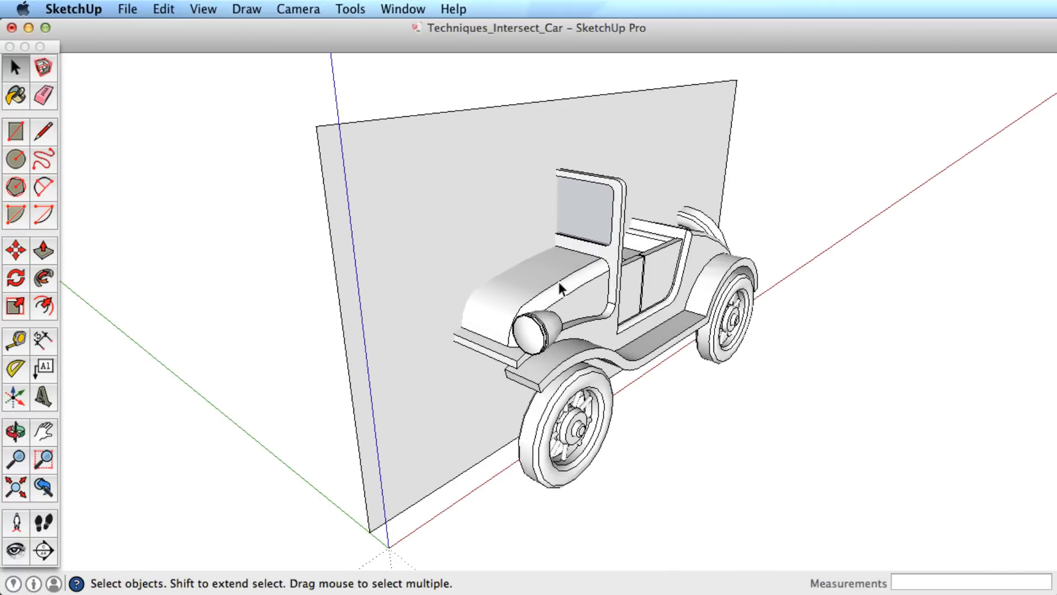
Open the car group, intersect the faces of its body group with the model, and close the car group
{"action": "double_click", "coordinate": [589, 282]}
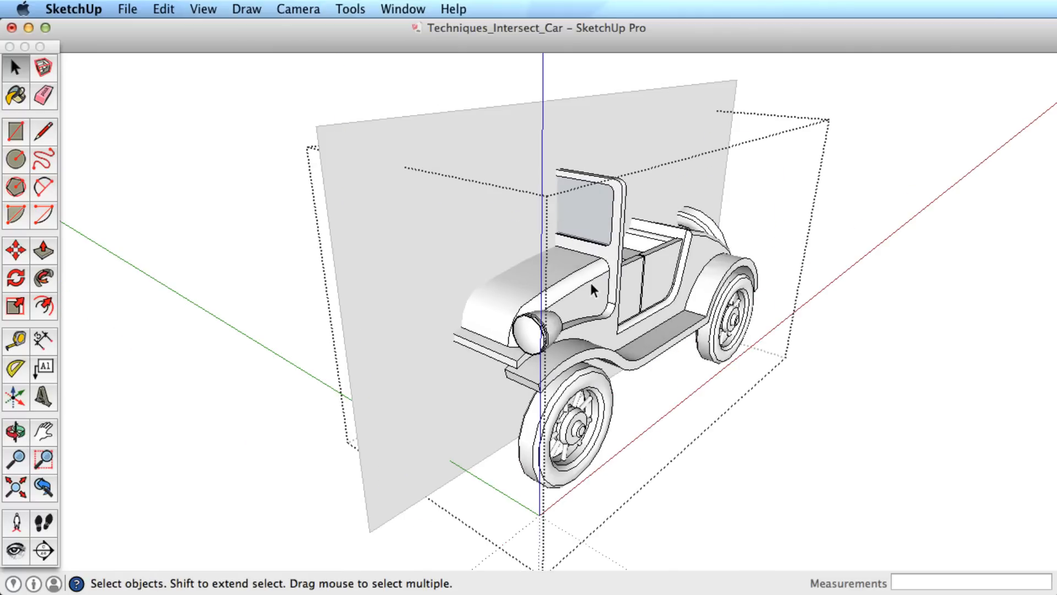
{"action": "right_click", "coordinate": [543, 279]}
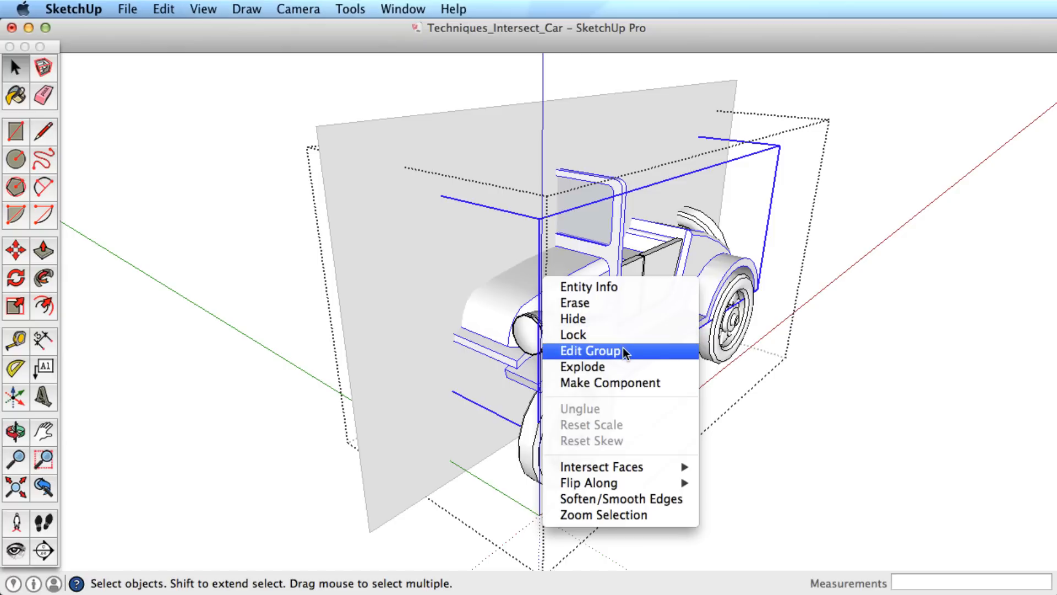
{"action": "mouse_move", "coordinate": [648, 466]}
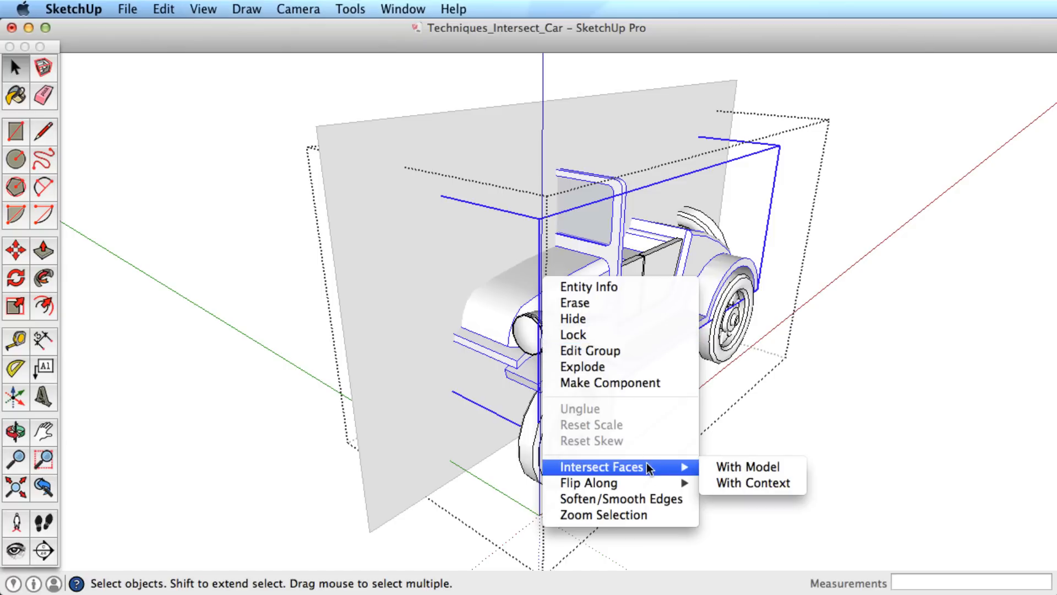
{"action": "left_click", "coordinate": [749, 465]}
{"action": "key", "text": "Escape"}
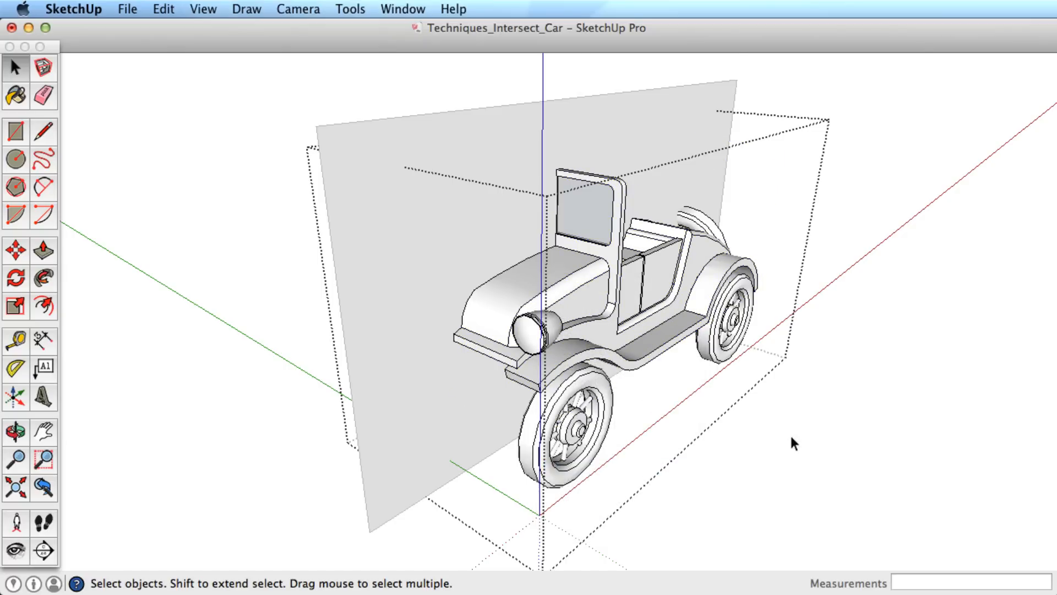
{"action": "left_click", "coordinate": [793, 443]}
Move the whole car sideways off the vertical rectangle to expose the cut line along its body
{"action": "left_click", "coordinate": [571, 318]}
{"action": "key", "text": "m"}
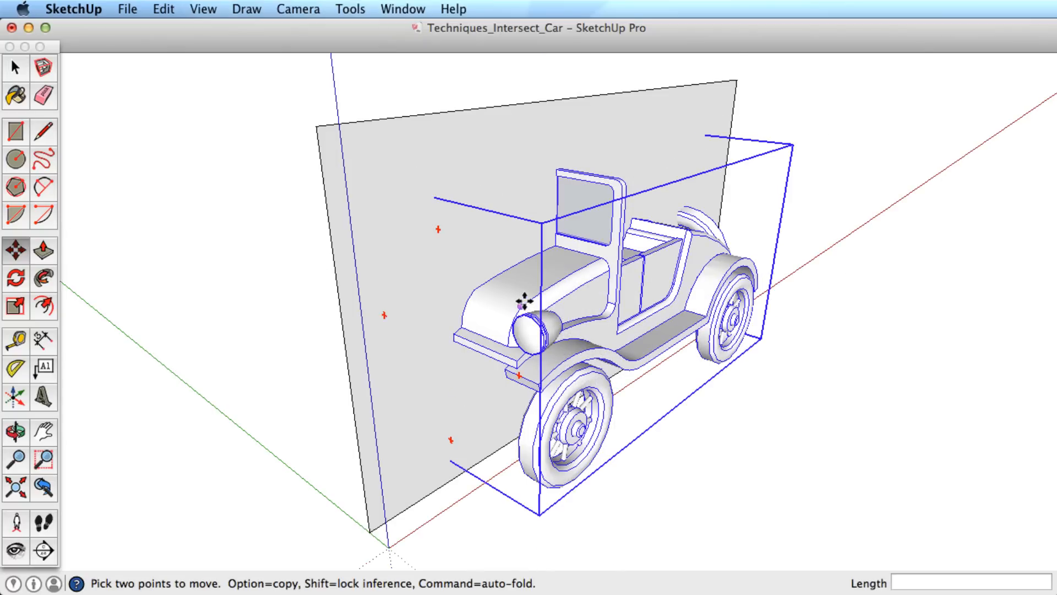
{"action": "left_click", "coordinate": [522, 305]}
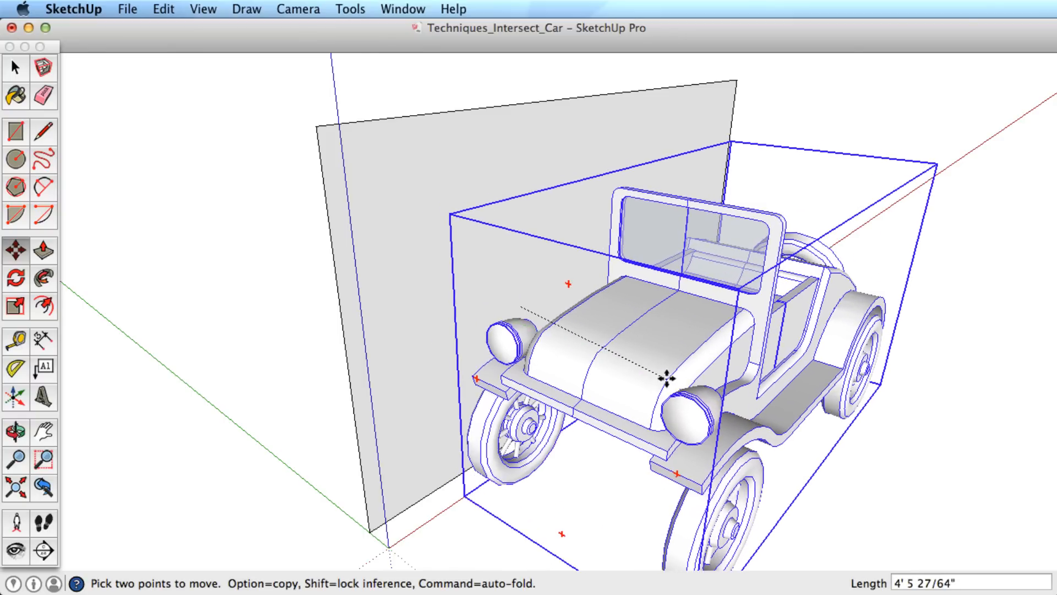
{"action": "left_click", "coordinate": [685, 369]}
{"action": "key", "text": "space"}
{"action": "left_click", "coordinate": [499, 500]}
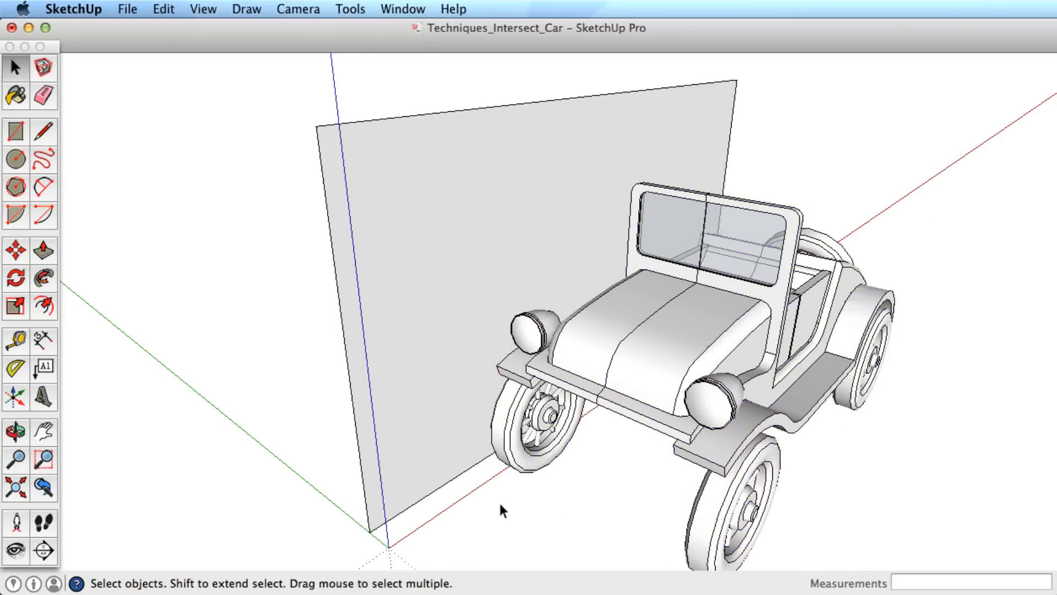
{"action": "middle_click_drag", "start_coordinate": [501, 501], "coordinate": [438, 358], "text": "shift"}
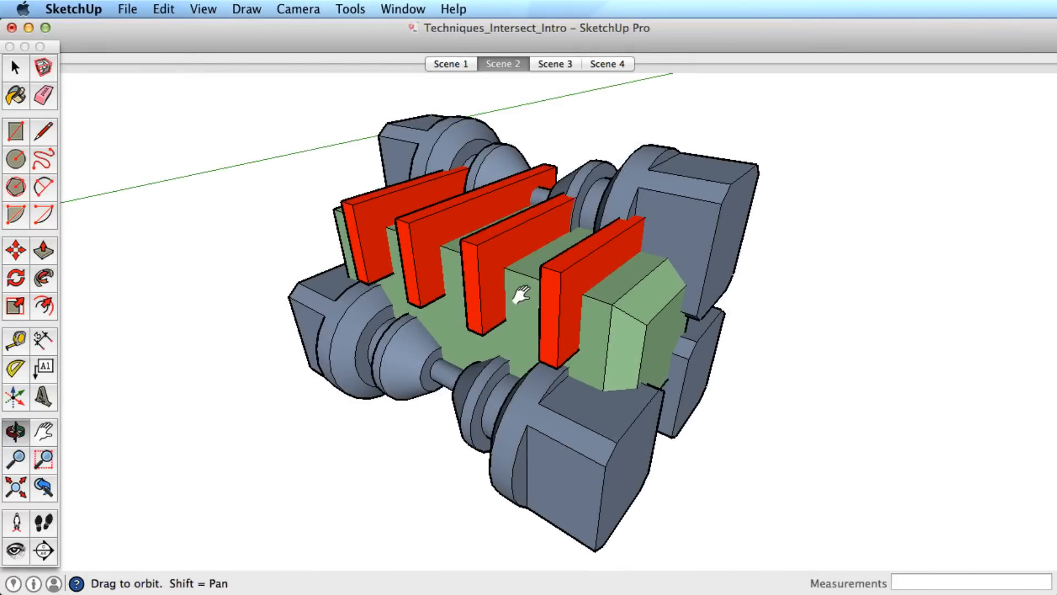
In Techniques_Intersect_Intro, select the engine parts in turn and open the part holding the green block and red plates for editing
{"action": "mouse_move", "coordinate": [517, 295]}
{"action": "middle_mouse_down"}
{"action": "mouse_move", "coordinate": [533, 281]}
{"action": "mouse_move", "coordinate": [537, 329]}
{"action": "mouse_move", "coordinate": [515, 331]}
{"action": "mouse_move", "coordinate": [583, 286]}
{"action": "mouse_move", "coordinate": [719, 242]}
{"action": "mouse_move", "coordinate": [654, 267]}
{"action": "mouse_move", "coordinate": [515, 266]}
{"action": "mouse_move", "coordinate": [585, 233]}
{"action": "mouse_move", "coordinate": [609, 288]}
{"action": "middle_mouse_up"}
{"action": "key", "text": "space"}
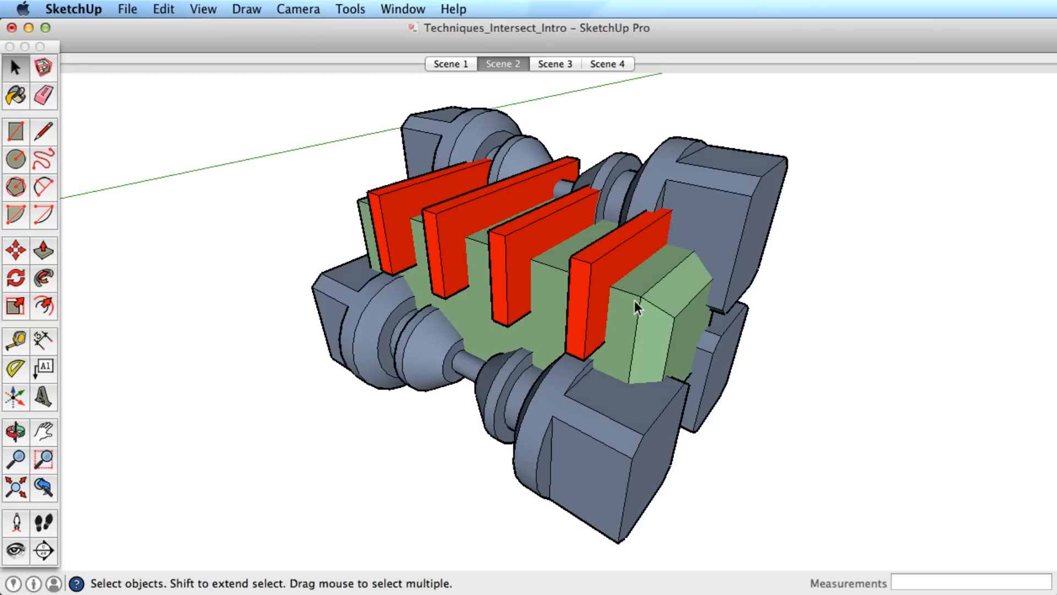
{"action": "left_click", "coordinate": [679, 273]}
{"action": "left_click", "coordinate": [737, 201]}
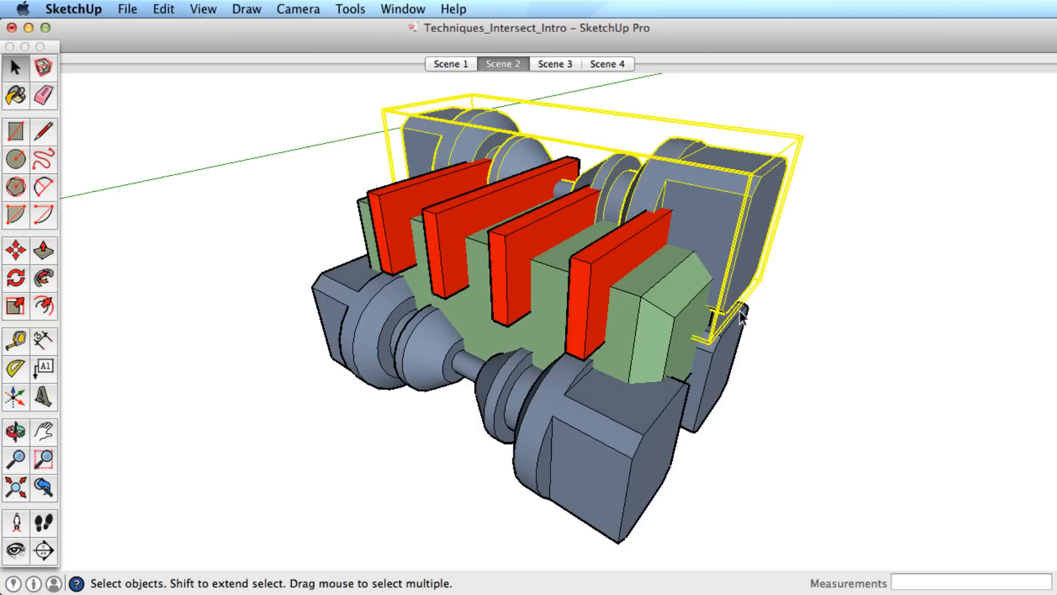
{"action": "left_click", "coordinate": [723, 355]}
{"action": "left_click", "coordinate": [649, 422]}
{"action": "left_click", "coordinate": [618, 286]}
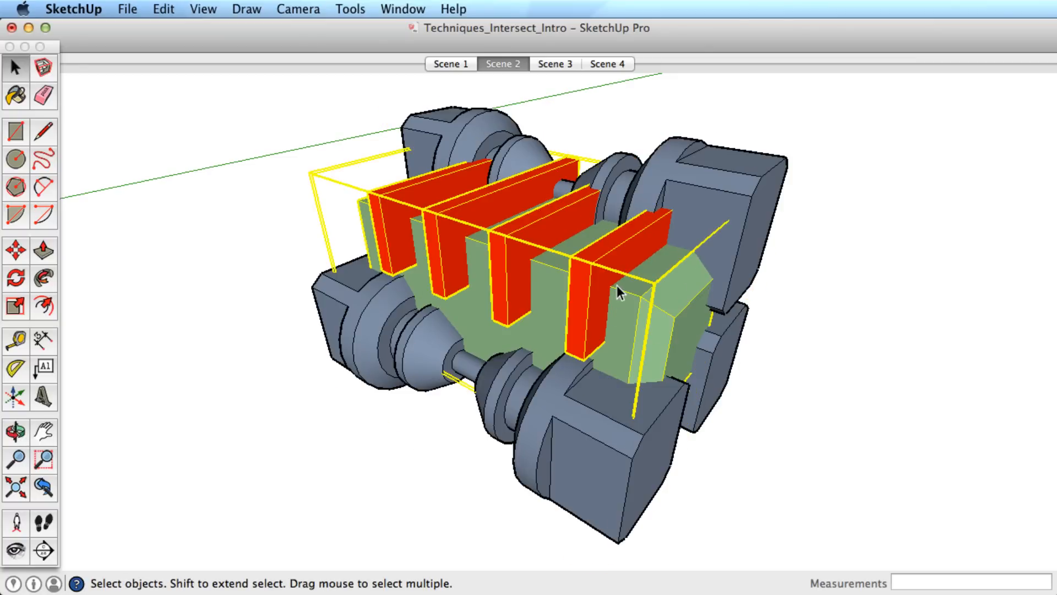
{"action": "double_click", "coordinate": [610, 292]}
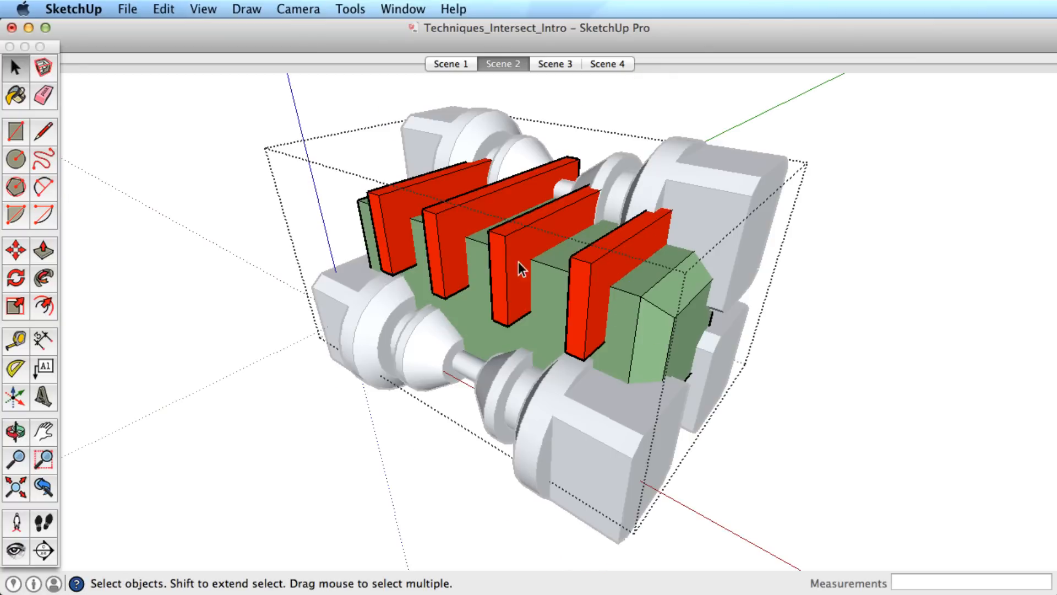
Select the two red plates nearest the green block's front end and intersect their faces with the block
{"action": "left_click", "coordinate": [645, 299]}
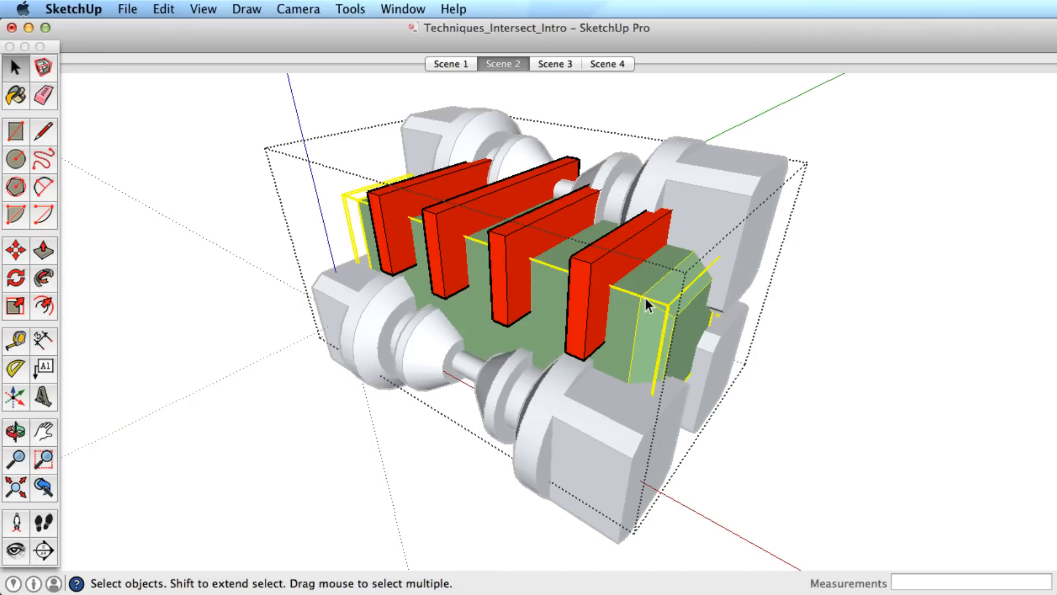
{"action": "left_click", "coordinate": [617, 265]}
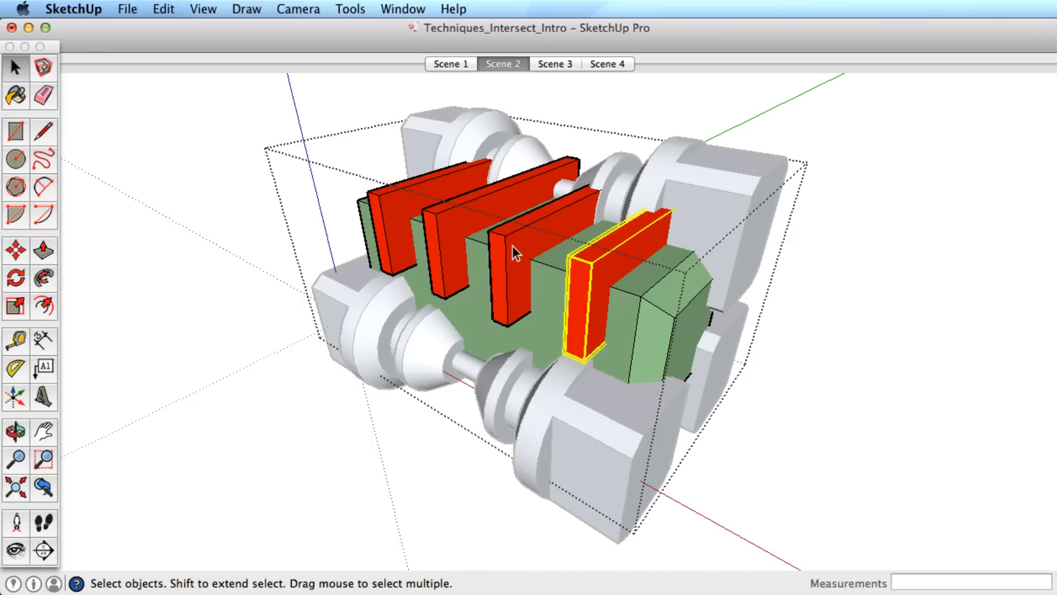
{"action": "left_click", "coordinate": [513, 247]}
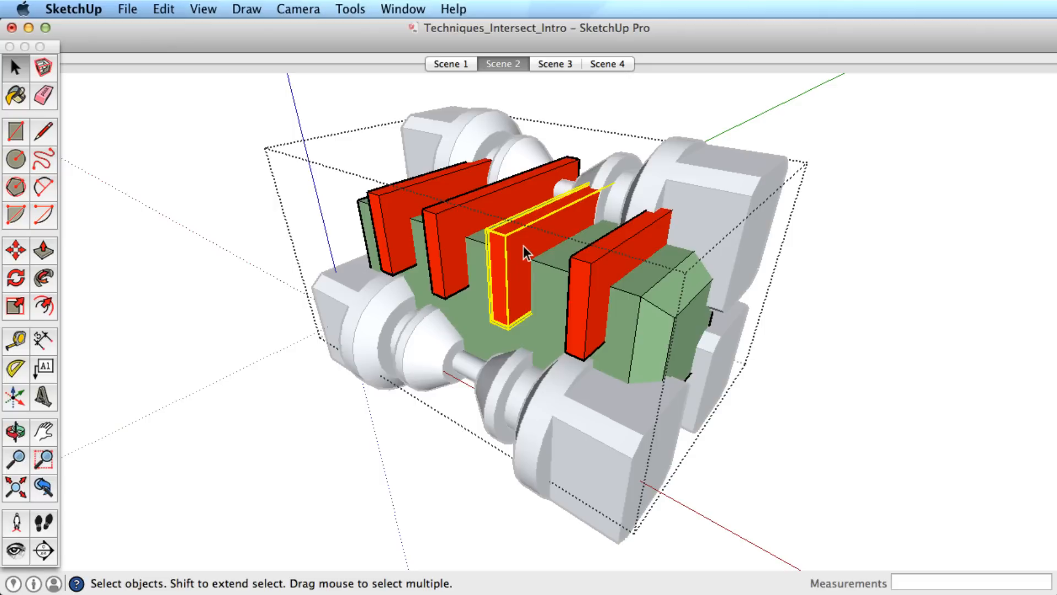
{"action": "left_click", "coordinate": [601, 268], "text": "shift"}
{"action": "right_click", "coordinate": [599, 269]}
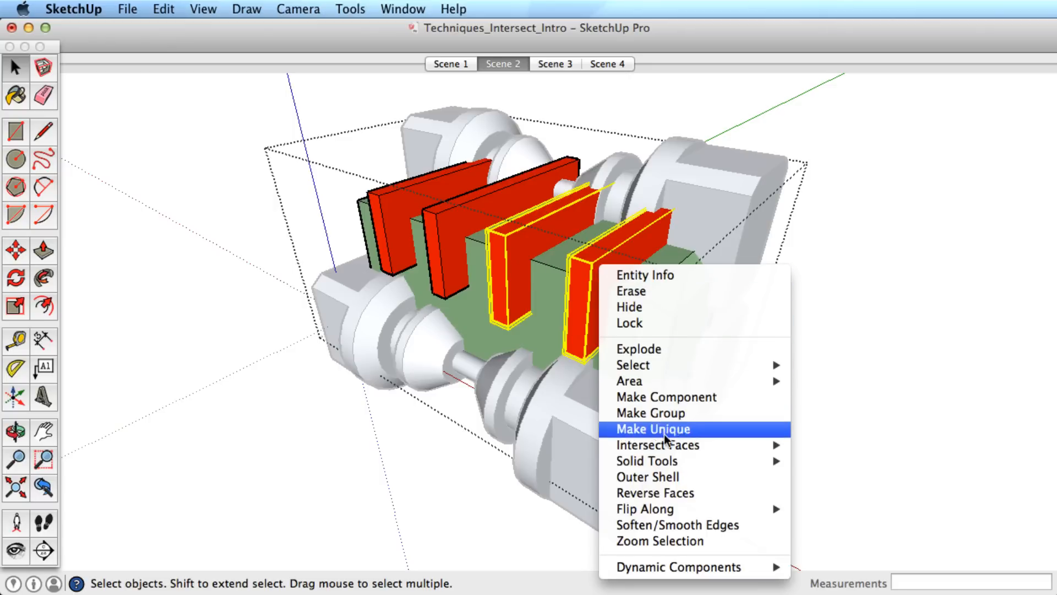
{"action": "mouse_move", "coordinate": [674, 446]}
{"action": "left_click", "coordinate": [836, 461]}
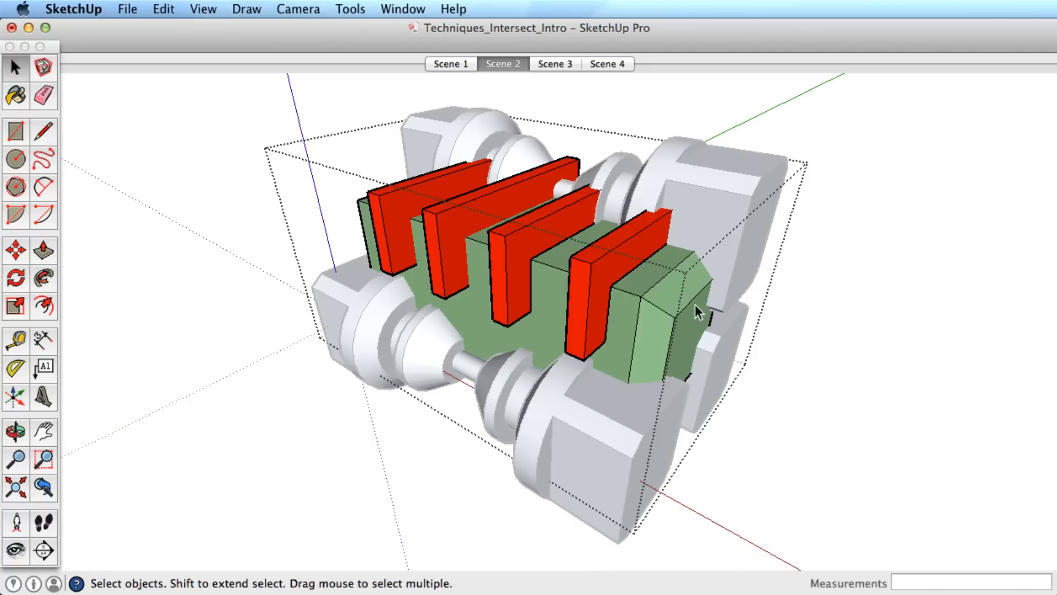
Erase the two intersected red plates so only their outlines remain on the green block
{"action": "left_click", "coordinate": [593, 270]}
{"action": "key", "text": "Delete"}
{"action": "left_click", "coordinate": [498, 248]}
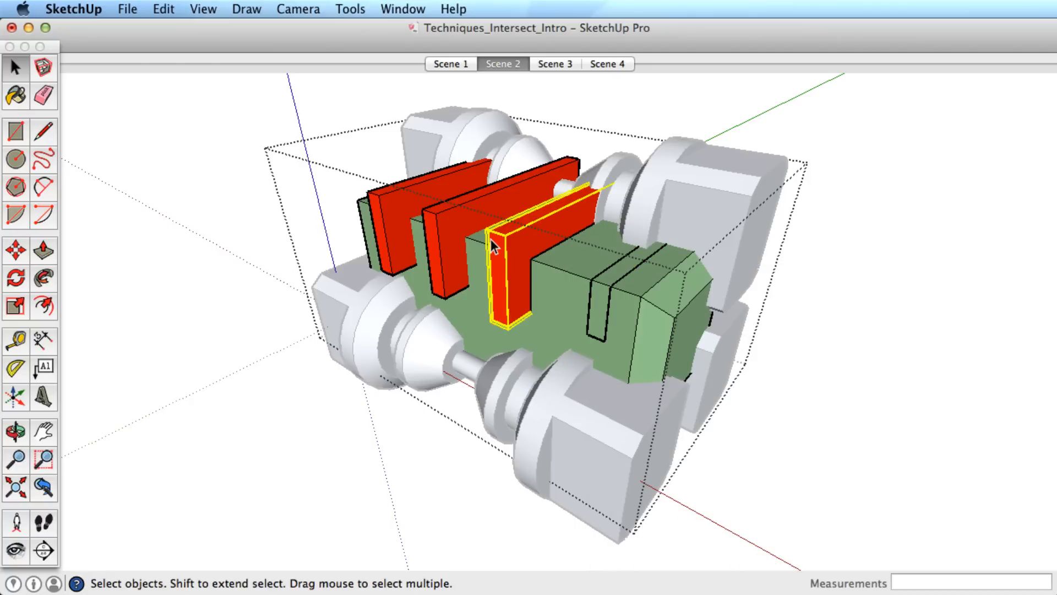
{"action": "key", "text": "Delete"}
{"action": "left_click", "coordinate": [935, 295]}
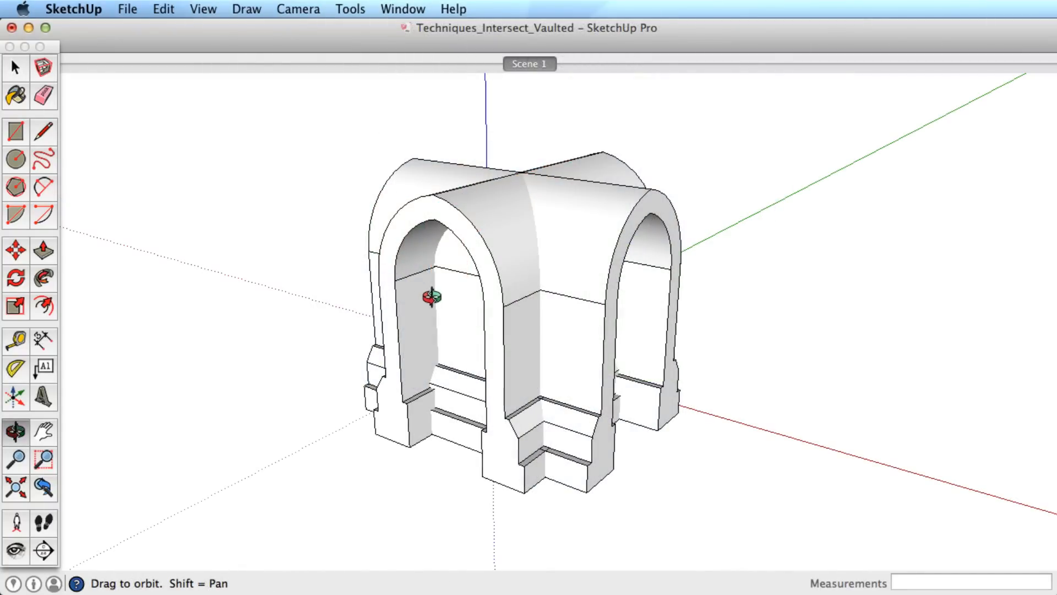
In Techniques_Intersect_Vaulted, pull one arched end face of the vault outward about 18' 4"
{"action": "left_click_drag", "start_coordinate": [430, 300], "coordinate": [833, 234]}
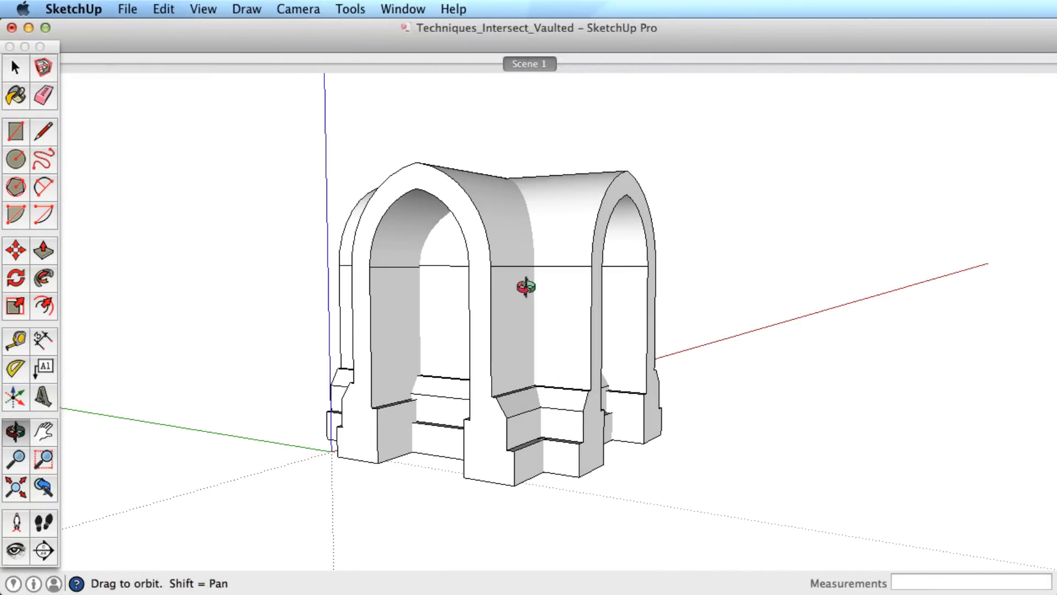
{"action": "left_click_drag", "start_coordinate": [533, 293], "coordinate": [495, 329]}
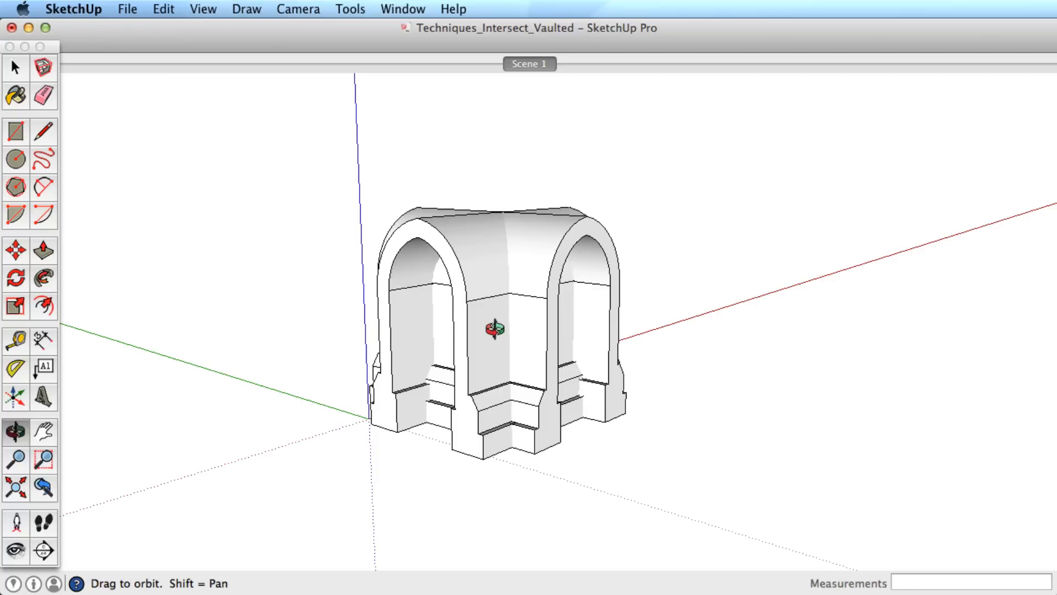
{"action": "key", "text": "p"}
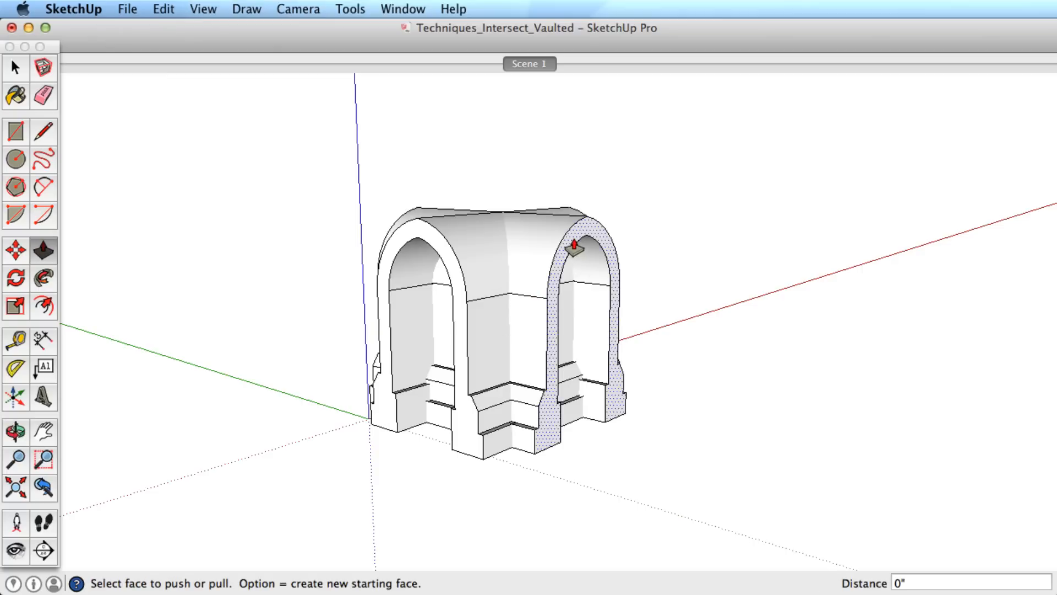
{"action": "scroll", "coordinate": [574, 248], "scroll_direction": "down", "scroll_amount": 3}
{"action": "left_click", "coordinate": [574, 245]}
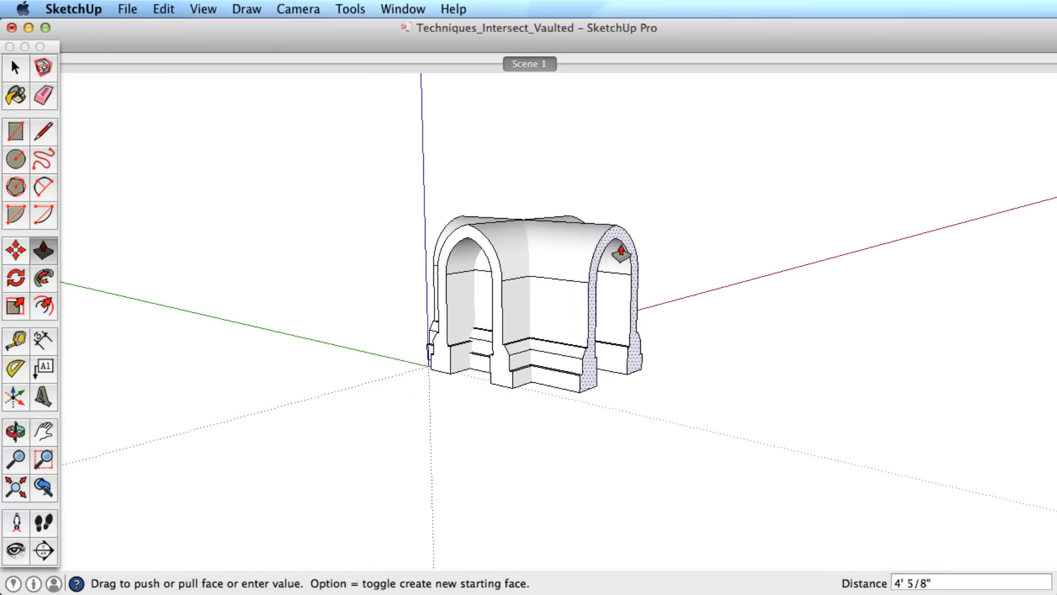
{"action": "left_click", "coordinate": [738, 271]}
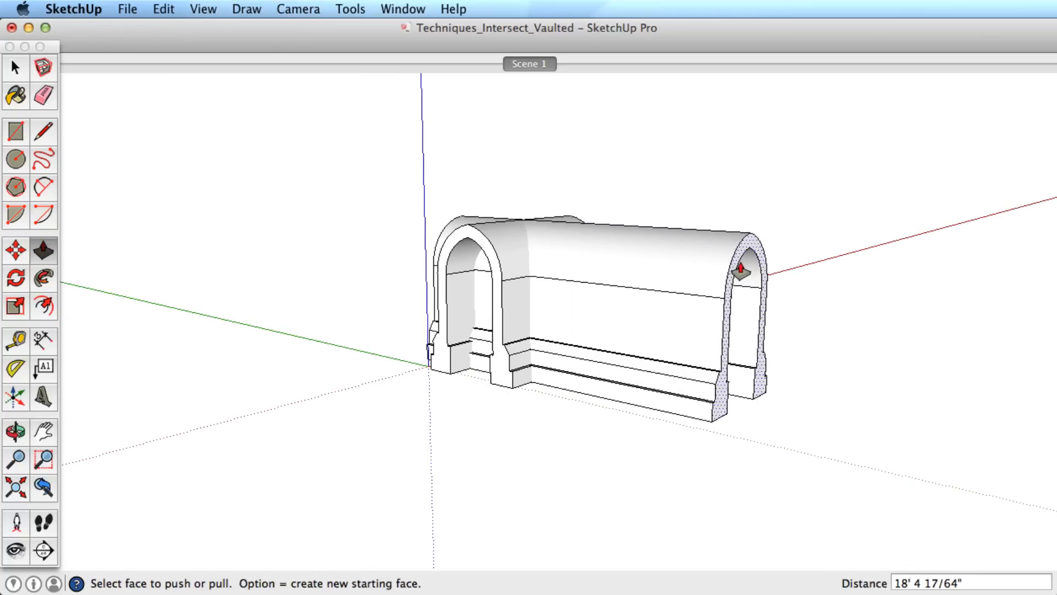
Extend the other three arched end faces by the same push/pull distance
{"action": "left_click", "coordinate": [472, 246]}
{"action": "left_click", "coordinate": [472, 246]}
{"action": "key", "text": "o"}
{"action": "left_click_drag", "start_coordinate": [299, 295], "coordinate": [703, 344]}
{"action": "key", "text": "p"}
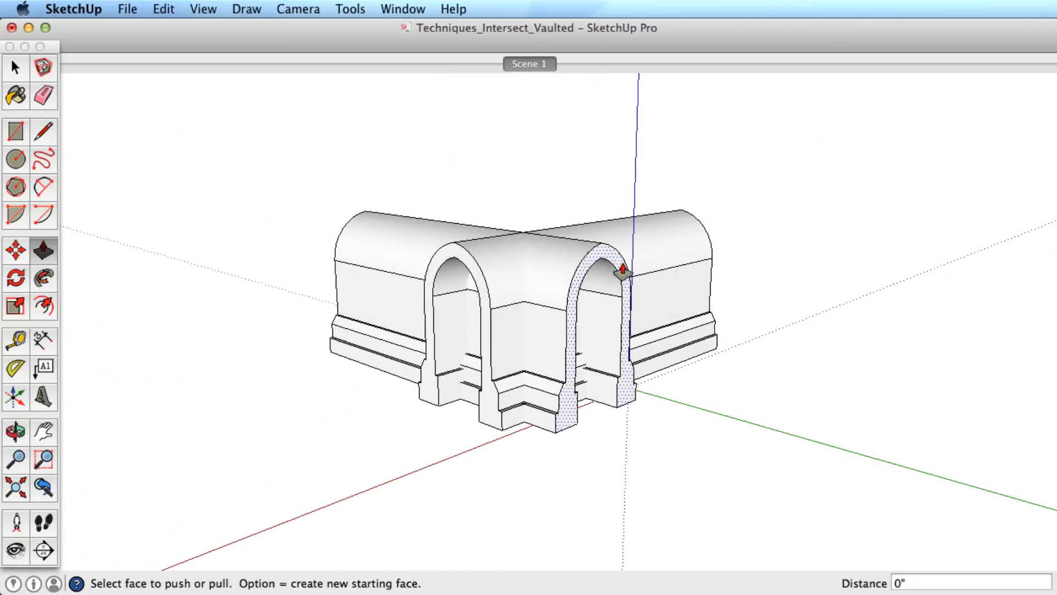
{"action": "left_click", "coordinate": [610, 268]}
{"action": "left_click", "coordinate": [609, 268]}
{"action": "double_click", "coordinate": [474, 277]}
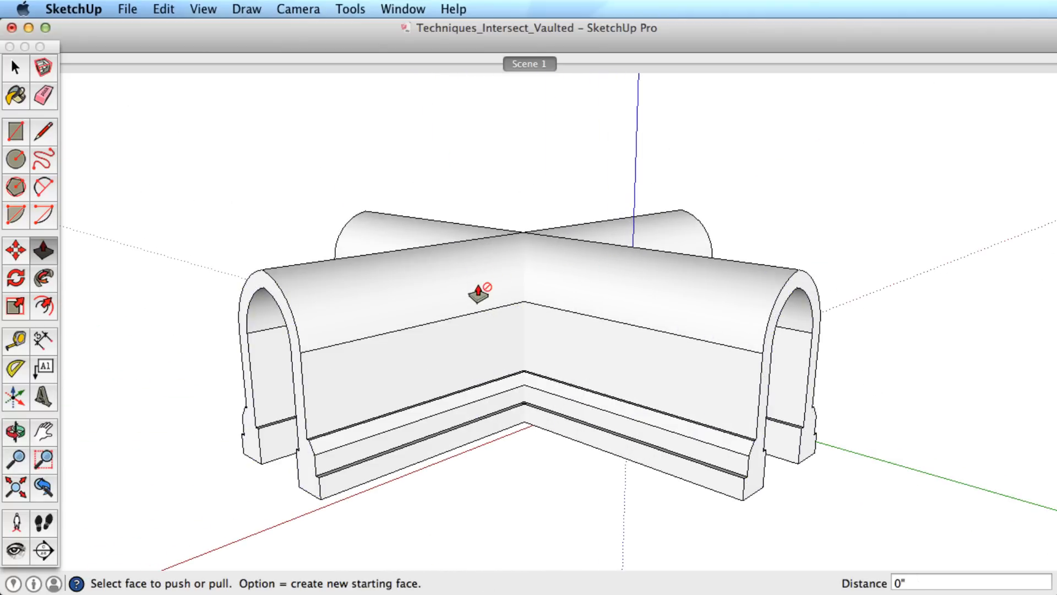
Select the crossing vaults with a selection window and intersect their faces with the model
{"action": "scroll", "coordinate": [481, 294], "scroll_direction": "down", "scroll_amount": 3}
{"action": "key", "text": "space"}
{"action": "left_click_drag", "start_coordinate": [633, 444], "coordinate": [448, 260]}
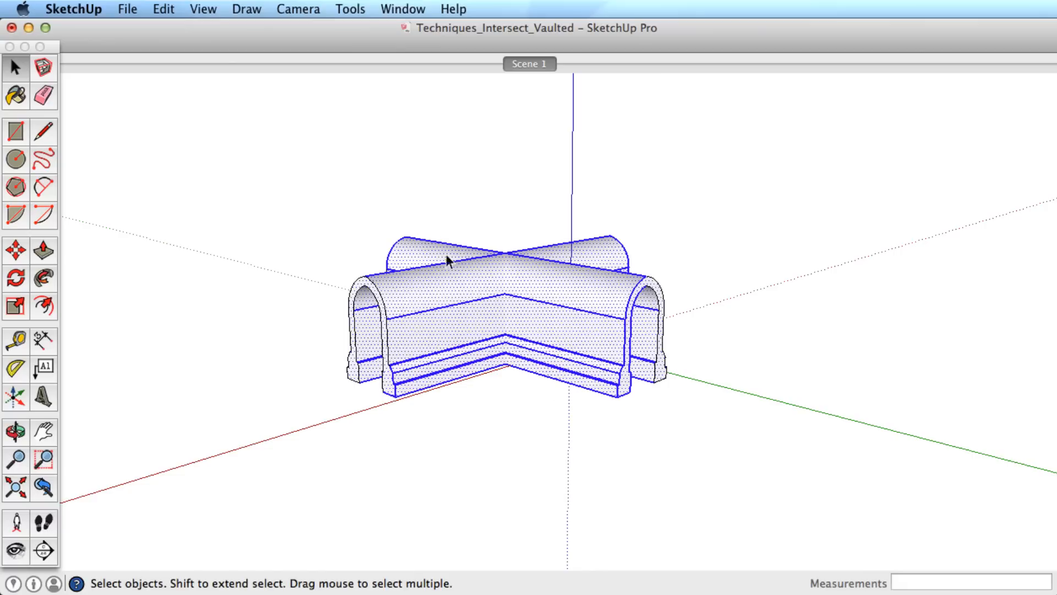
{"action": "right_click", "coordinate": [470, 292]}
{"action": "mouse_move", "coordinate": [551, 434]}
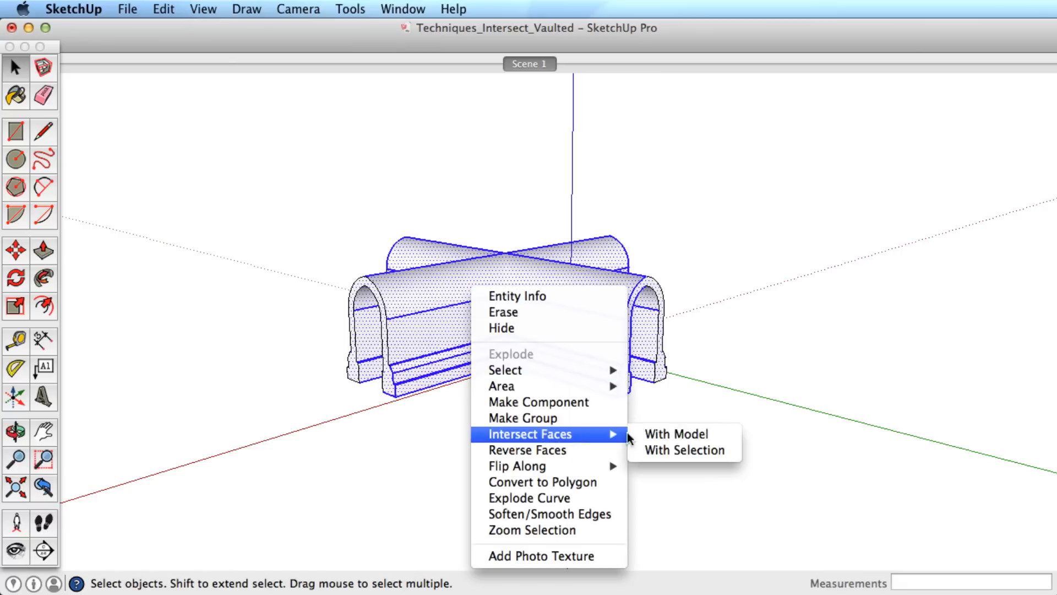
{"action": "left_click", "coordinate": [662, 434]}
Erase two opposite arms of the vault up to the intersection edges at the crossing
{"action": "middle_click_drag", "start_coordinate": [523, 437], "coordinate": [735, 440]}
{"action": "left_click_drag", "start_coordinate": [731, 439], "coordinate": [630, 190]}
{"action": "key", "text": "Delete"}
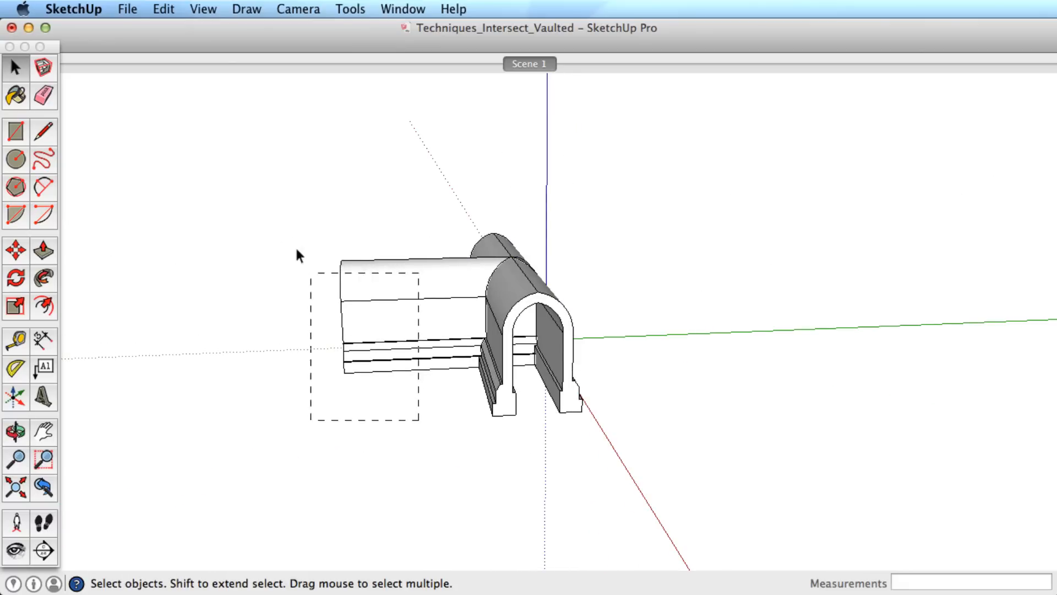
{"action": "left_click_drag", "start_coordinate": [297, 255], "coordinate": [297, 254]}
{"action": "key", "text": "Delete"}
Erase the two remaining opposite arms of the vault up to the intersection edges at the crossing
{"action": "middle_click_drag", "start_coordinate": [339, 362], "coordinate": [741, 468]}
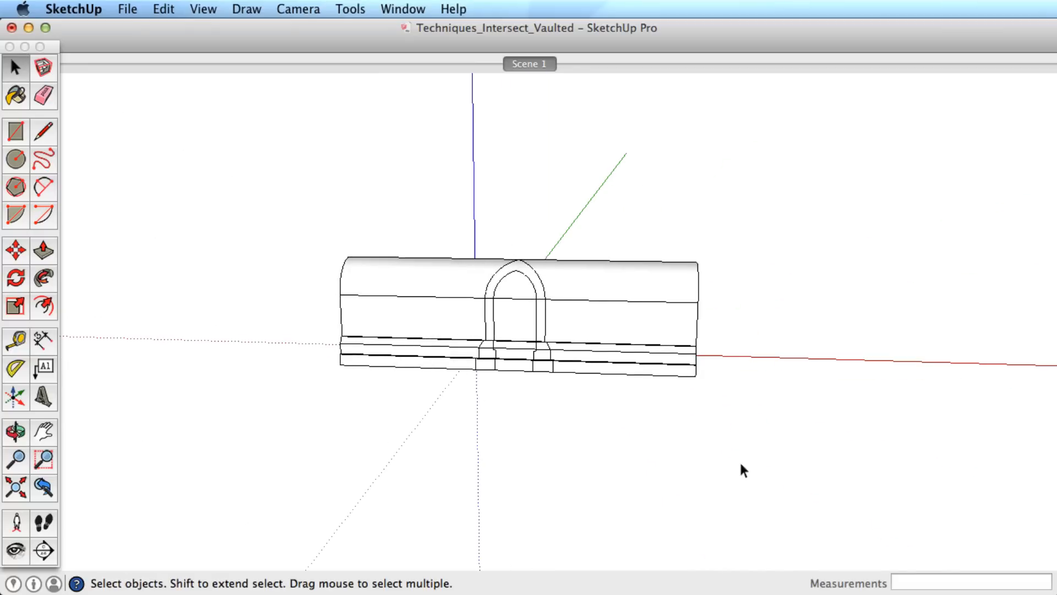
{"action": "left_click", "coordinate": [619, 260]}
{"action": "left_click", "coordinate": [602, 304]}
{"action": "left_click_drag", "start_coordinate": [382, 389], "coordinate": [283, 200]}
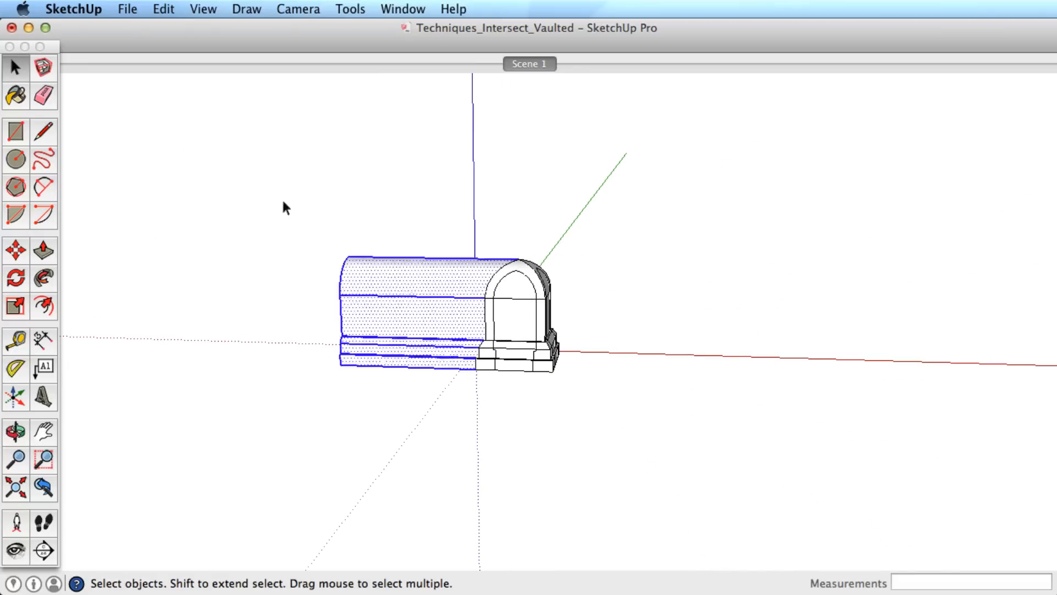
{"action": "key", "text": "Delete"}
Switch to parallel projection in the front view and erase the faces filling the arched opening
{"action": "left_click", "coordinate": [256, 7]}
{"action": "mouse_move", "coordinate": [284, 4]}
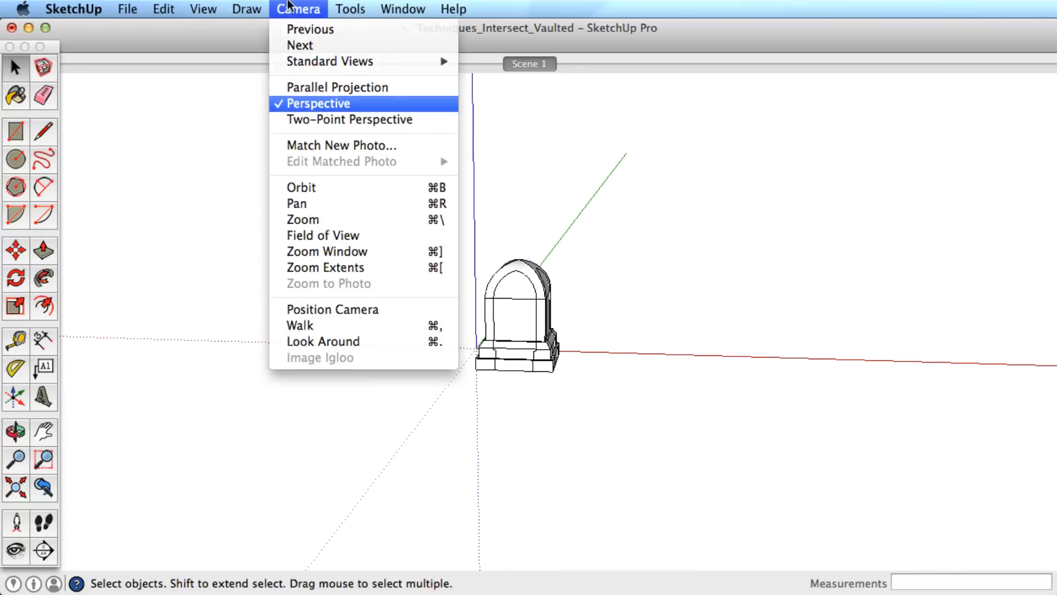
{"action": "left_click", "coordinate": [298, 88]}
{"action": "left_click", "coordinate": [298, 9]}
{"action": "mouse_move", "coordinate": [386, 61]}
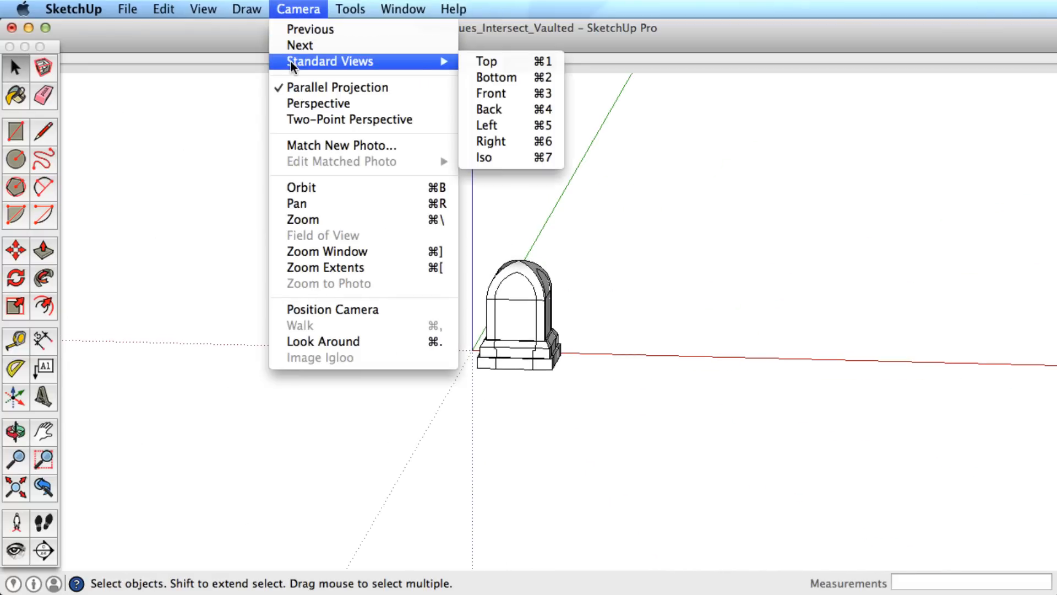
{"action": "left_click", "coordinate": [488, 93]}
{"action": "left_click_drag", "start_coordinate": [517, 302], "coordinate": [519, 303]}
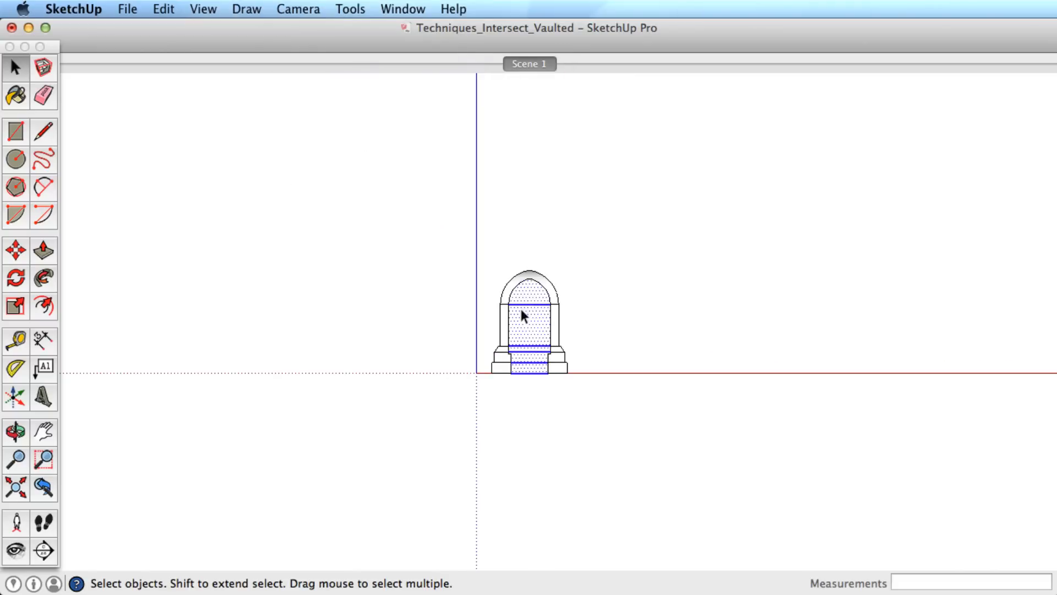
Set the standard left view and erase the faces closing the arched opening in that direction
{"action": "left_click", "coordinate": [298, 9]}
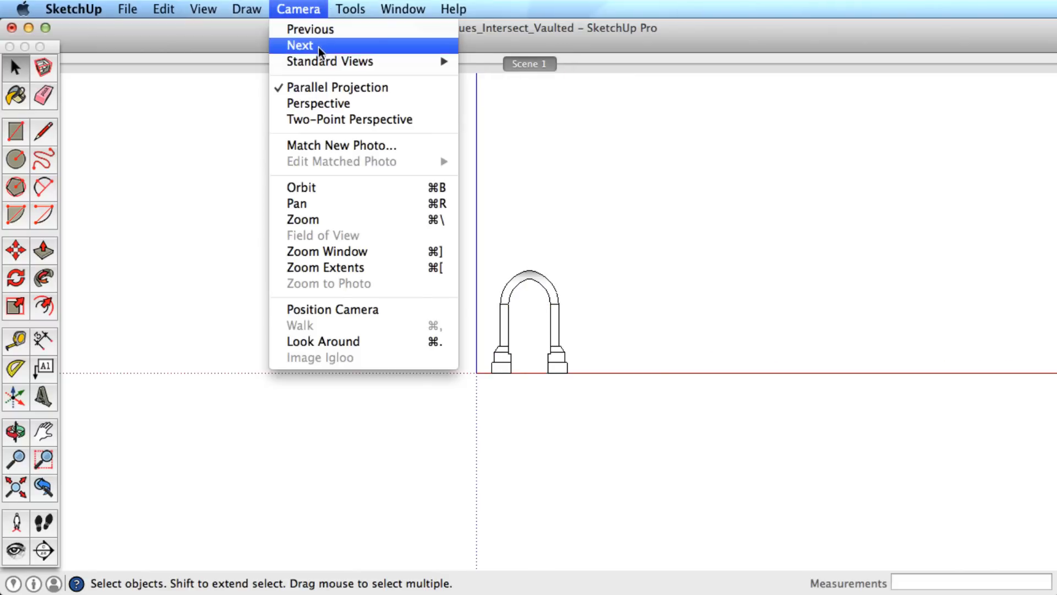
{"action": "mouse_move", "coordinate": [447, 62]}
{"action": "left_click", "coordinate": [484, 125]}
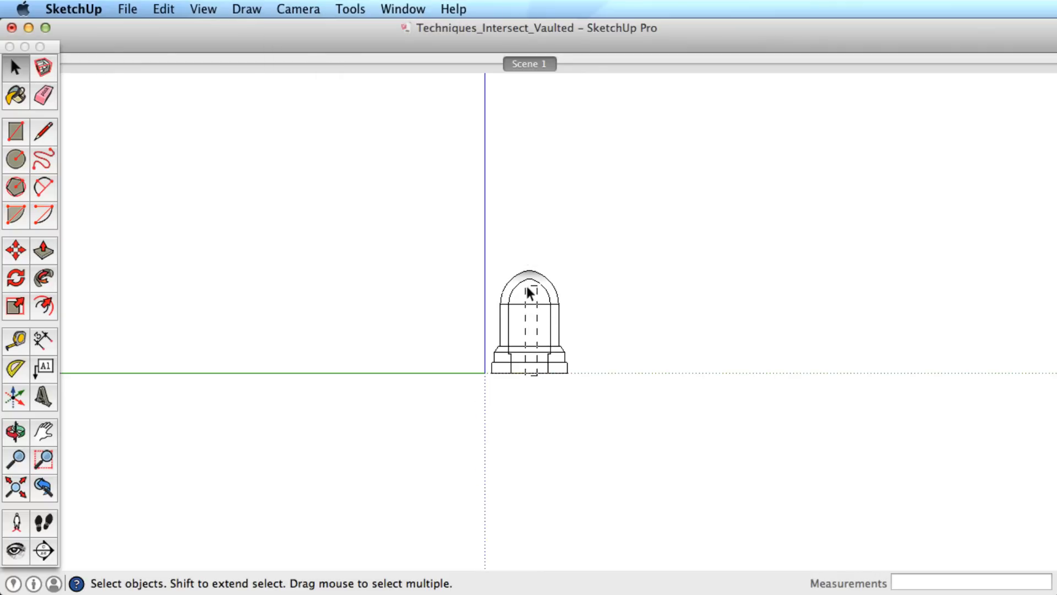
{"action": "key", "text": "Delete"}
Return the camera to perspective and examine the trimmed crossing vault from several angles
{"action": "middle_click_drag", "start_coordinate": [519, 351], "coordinate": [464, 81]}
{"action": "left_click", "coordinate": [350, 9]}
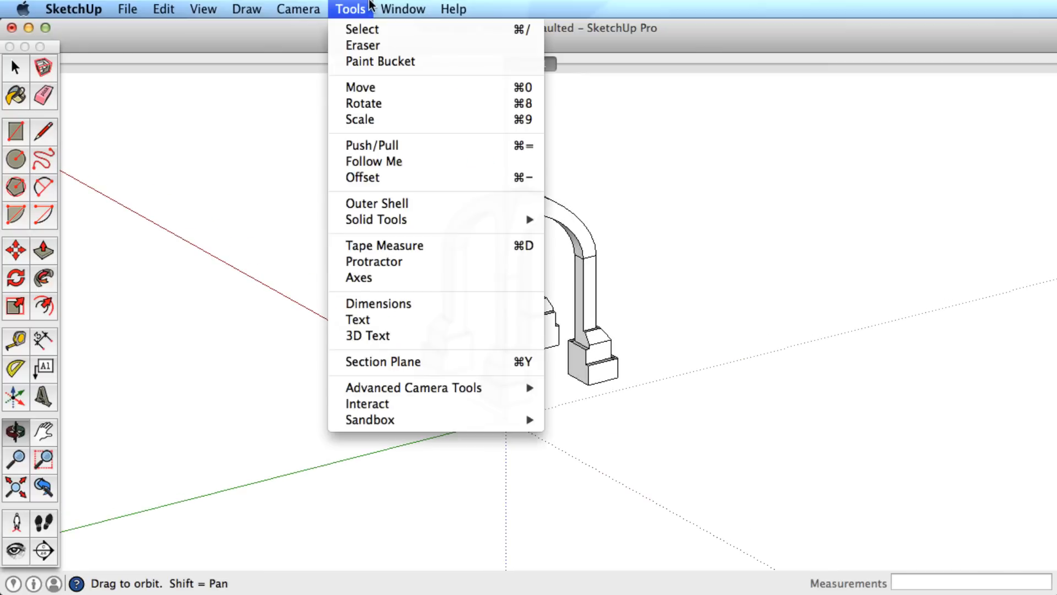
{"action": "mouse_move", "coordinate": [298, 9]}
{"action": "left_click", "coordinate": [321, 106]}
{"action": "scroll", "coordinate": [487, 330], "scroll_direction": "up", "scroll_amount": 6}
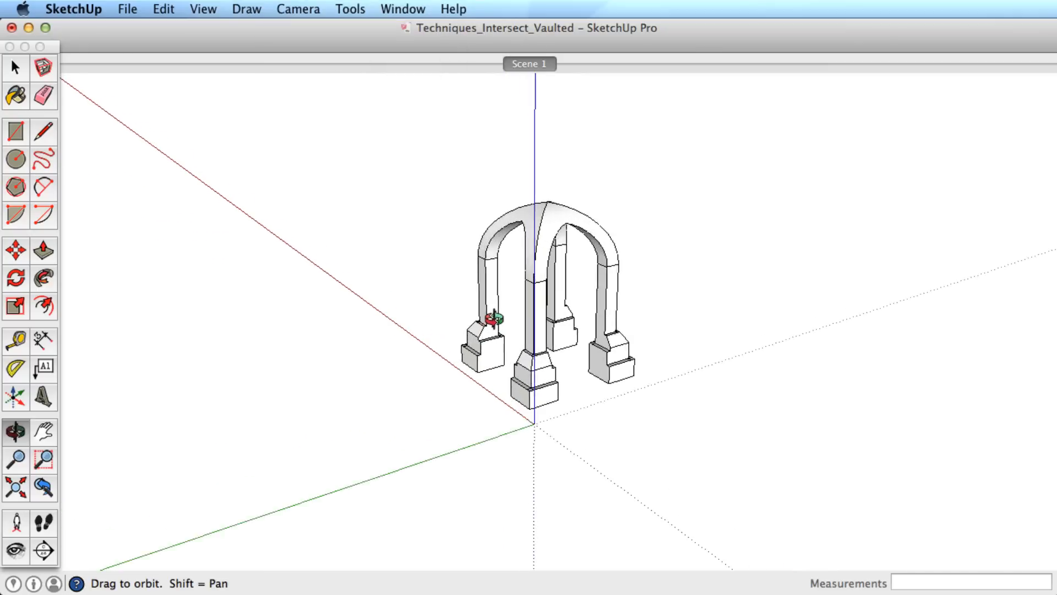
{"action": "left_click_drag", "start_coordinate": [689, 292], "coordinate": [604, 302]}
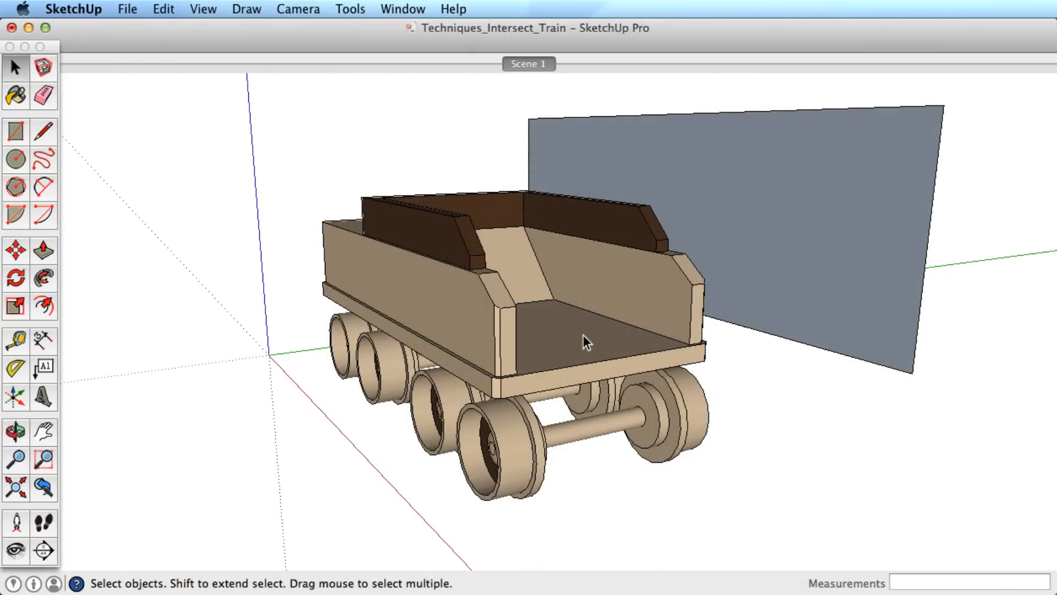
In Techniques_Intersect_Train, move the large vertical plane along the green axis to the middle of the wagon body
{"action": "key", "text": "o"}
{"action": "left_click_drag", "start_coordinate": [503, 384], "coordinate": [628, 361]}
{"action": "key", "text": "space"}
{"action": "left_click", "coordinate": [824, 272]}
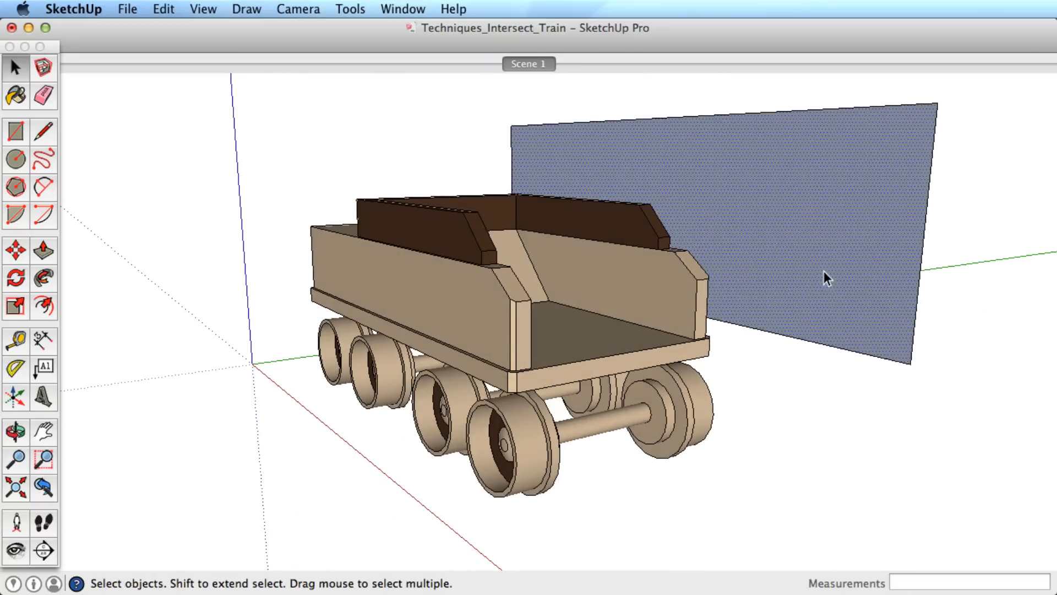
{"action": "key", "text": "m"}
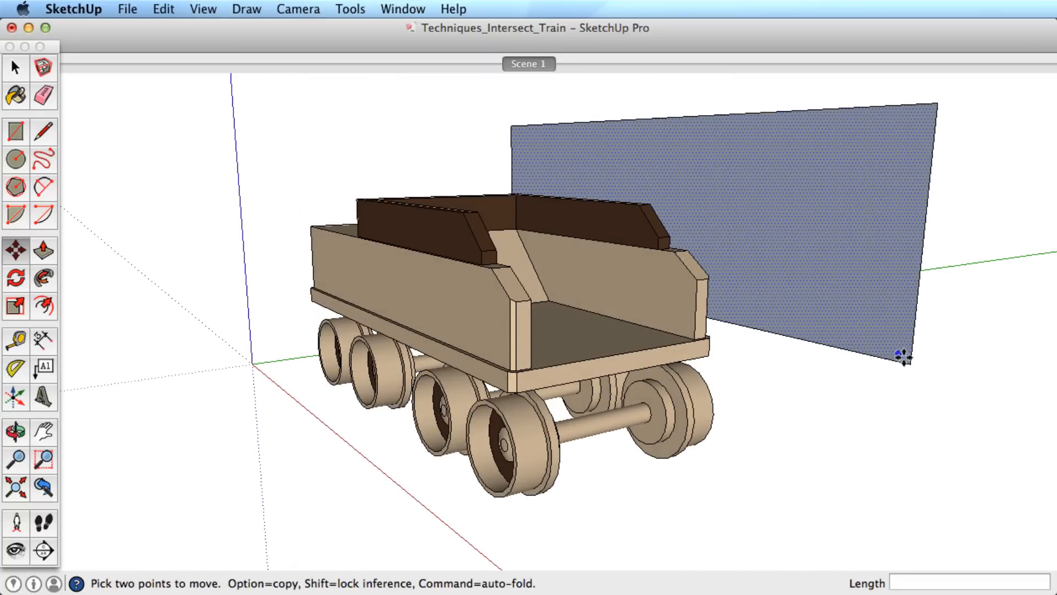
{"action": "left_click_drag", "start_coordinate": [909, 362], "coordinate": [628, 351]}
Intersect the plane's faces with the model and erase the plane, keeping the cut line on the wagon body
{"action": "key", "text": "space"}
{"action": "right_click", "coordinate": [659, 195]}
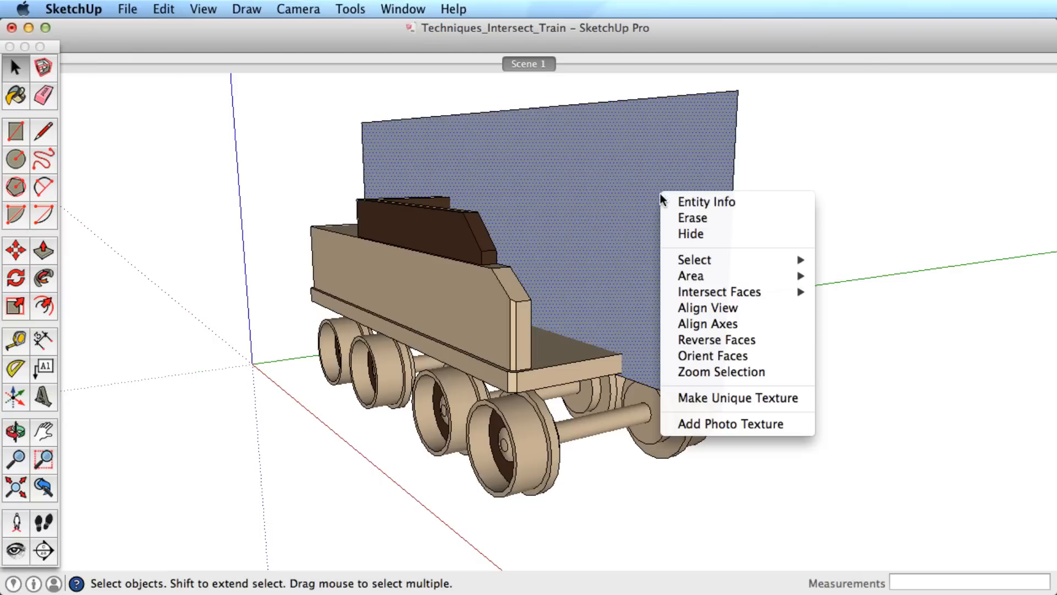
{"action": "mouse_move", "coordinate": [732, 292]}
{"action": "left_click", "coordinate": [864, 292]}
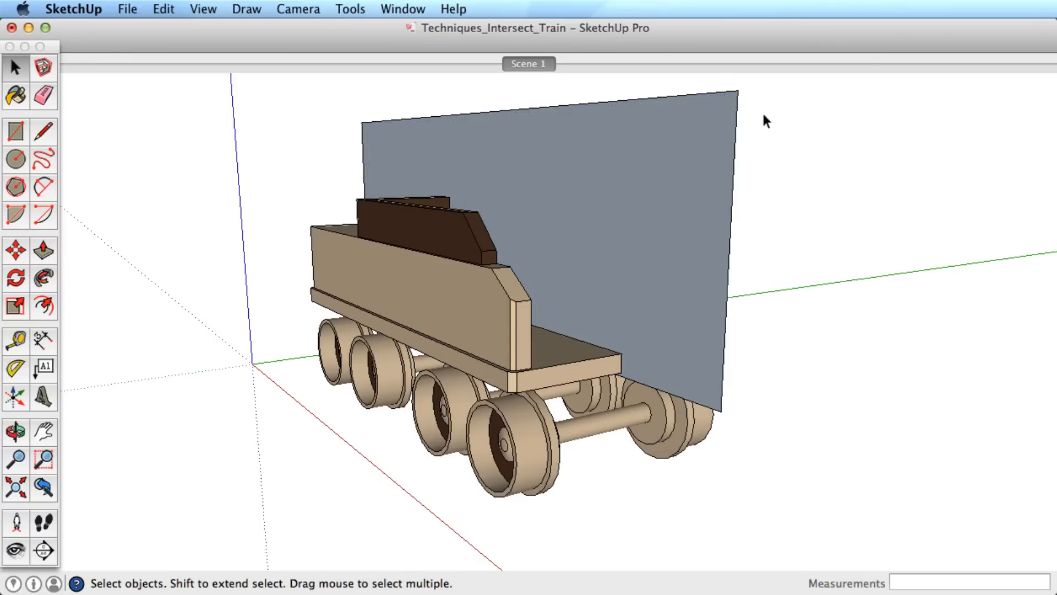
{"action": "left_click", "coordinate": [717, 98]}
{"action": "key", "text": "Delete"}
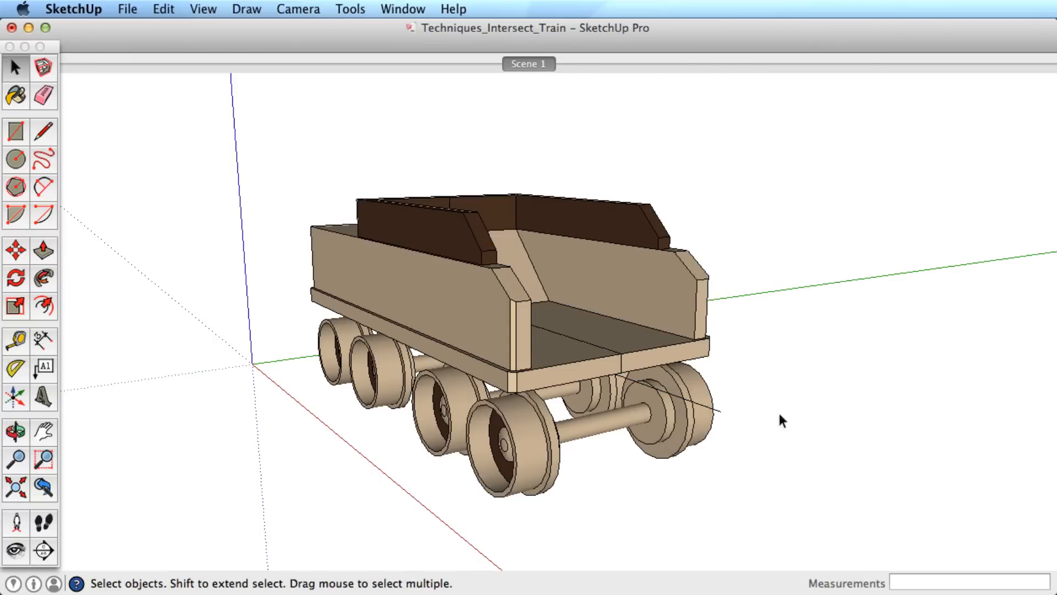
Erase the half of the wagon body on the far green-axis side of the centre cut line
{"action": "middle_click_drag", "start_coordinate": [741, 386], "coordinate": [600, 312]}
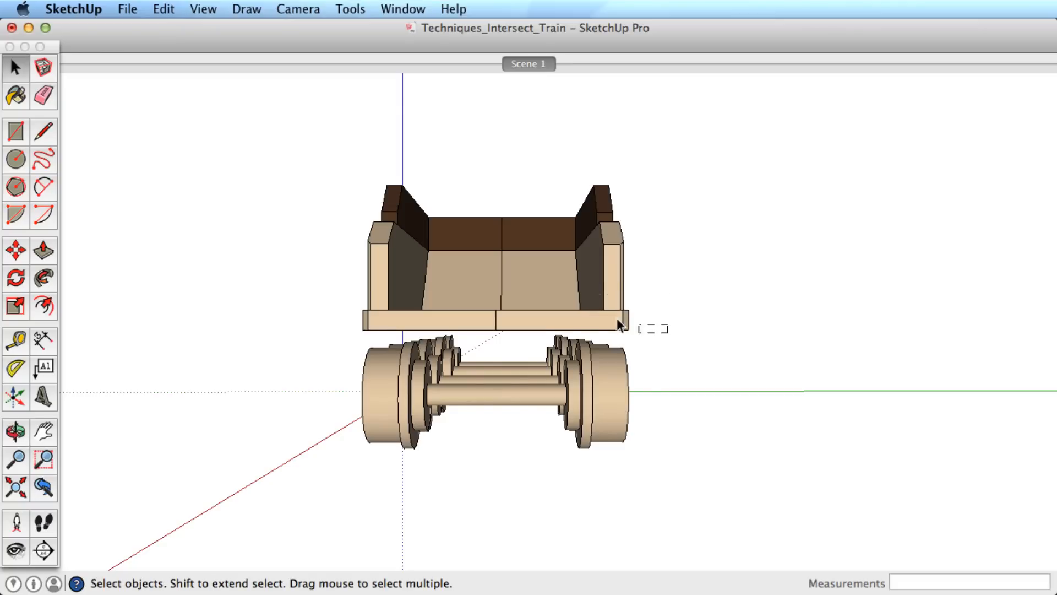
{"action": "left_click_drag", "start_coordinate": [527, 219], "coordinate": [526, 172]}
{"action": "key", "text": "Delete"}
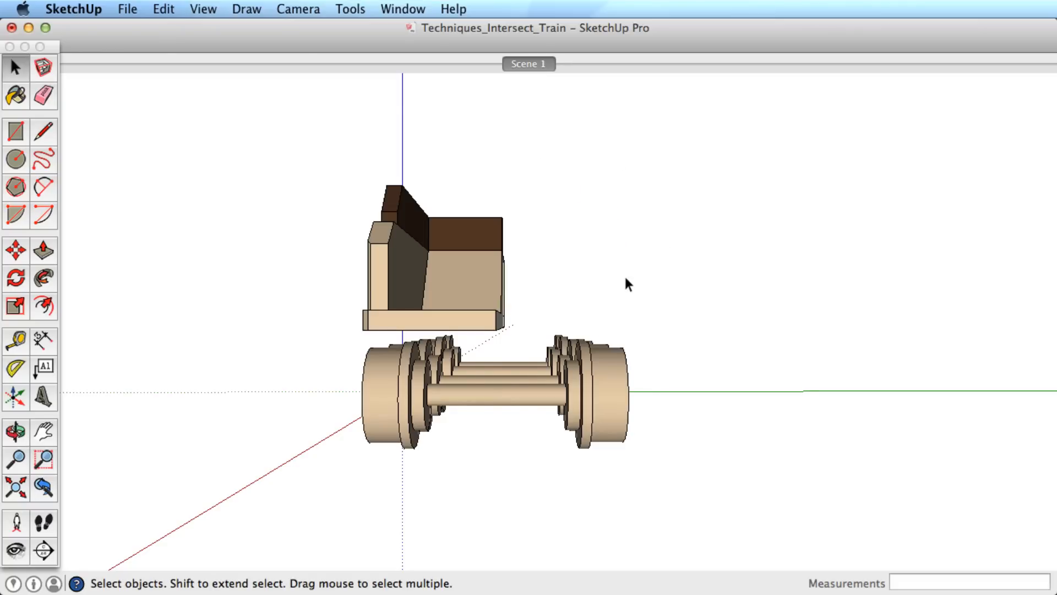
Select all connected geometry of the remaining wagon half and make it a component
{"action": "middle_click_drag", "start_coordinate": [626, 279], "coordinate": [517, 277]}
{"action": "triple_click", "coordinate": [517, 277]}
{"action": "right_click", "coordinate": [518, 276]}
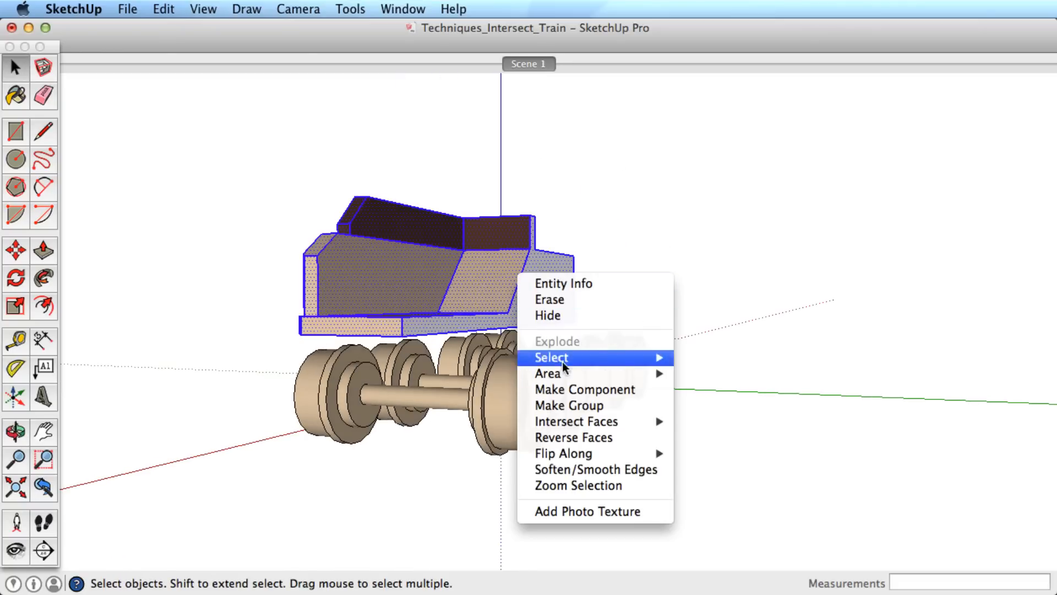
{"action": "left_click", "coordinate": [567, 389]}
{"action": "key", "text": "Return"}
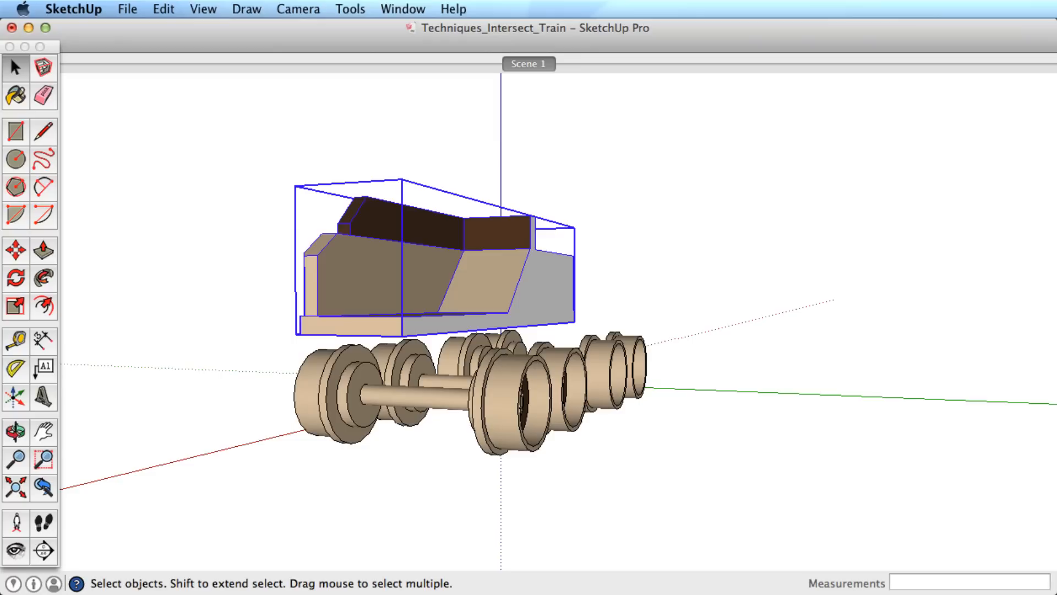
Copy the half-wagon component about 15' along the green axis from its lower front corner
{"action": "middle_click_drag", "start_coordinate": [495, 396], "coordinate": [515, 369]}
{"action": "key", "text": "m"}
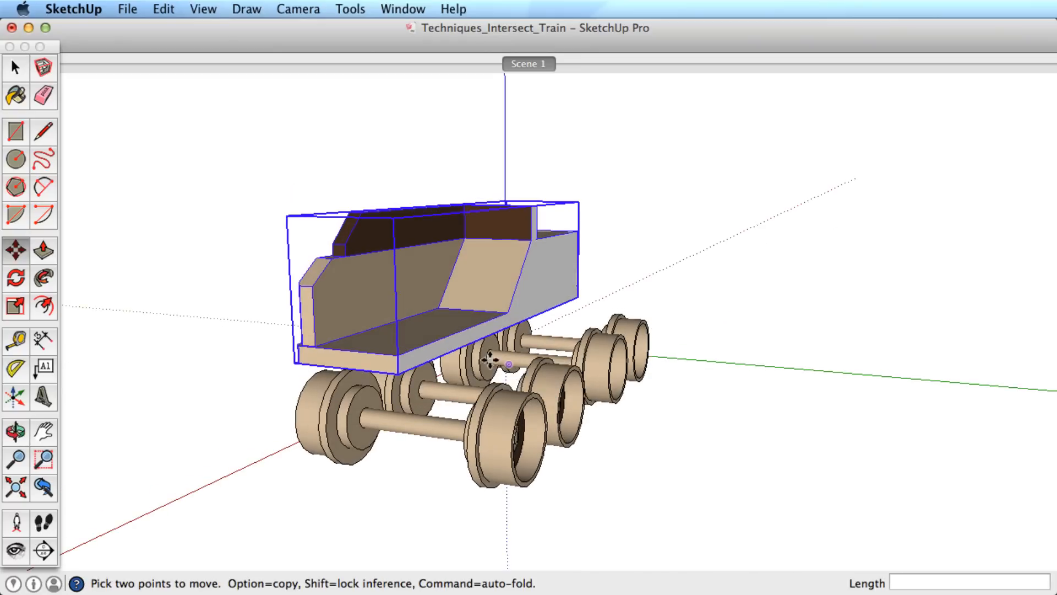
{"action": "left_click", "coordinate": [399, 374]}
{"action": "key", "text": "alt"}
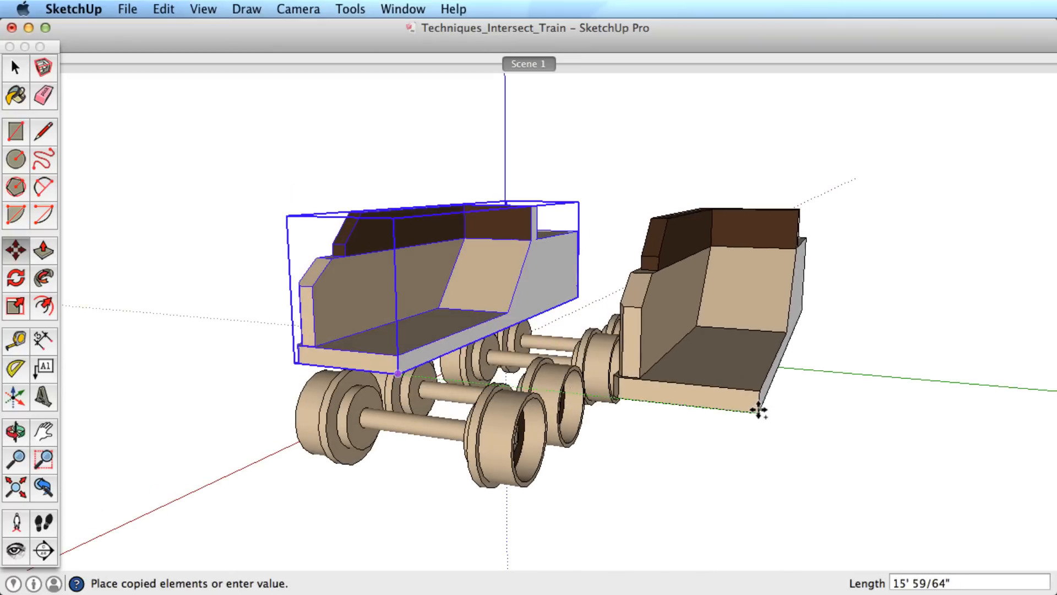
{"action": "left_click", "coordinate": [760, 408]}
Mirror the copy along the green axis with the Scale tool and move it against the original half's cut face
{"action": "key", "text": "s"}
{"action": "left_click_drag", "start_coordinate": [679, 281], "coordinate": [921, 283]}
{"action": "key", "text": "space"}
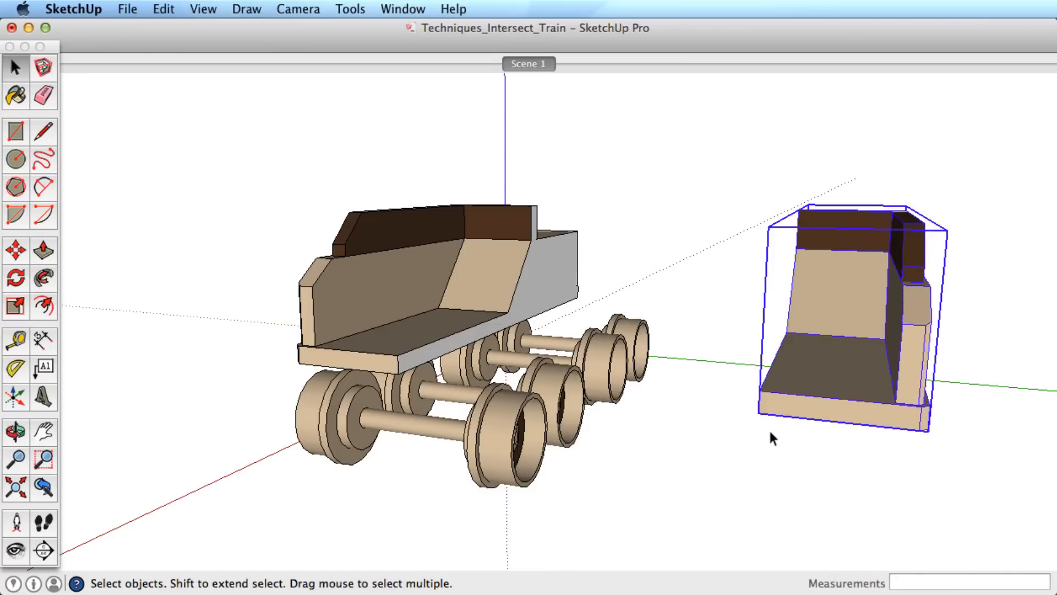
{"action": "key", "text": "m"}
{"action": "left_click", "coordinate": [758, 414]}
{"action": "left_click", "coordinate": [387, 369]}
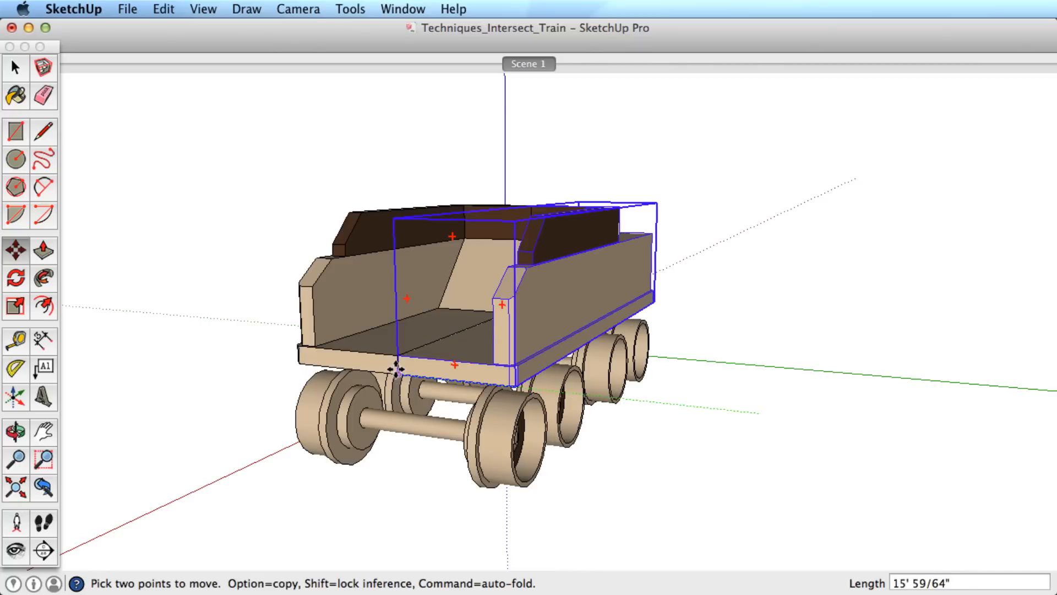
{"action": "key", "text": "space"}
Open the original half component for editing and move the sloped end of its dark upper sideboard back about 3' 8"
{"action": "key", "text": "o"}
{"action": "left_click_drag", "start_coordinate": [385, 369], "coordinate": [698, 412]}
{"action": "key", "text": "space"}
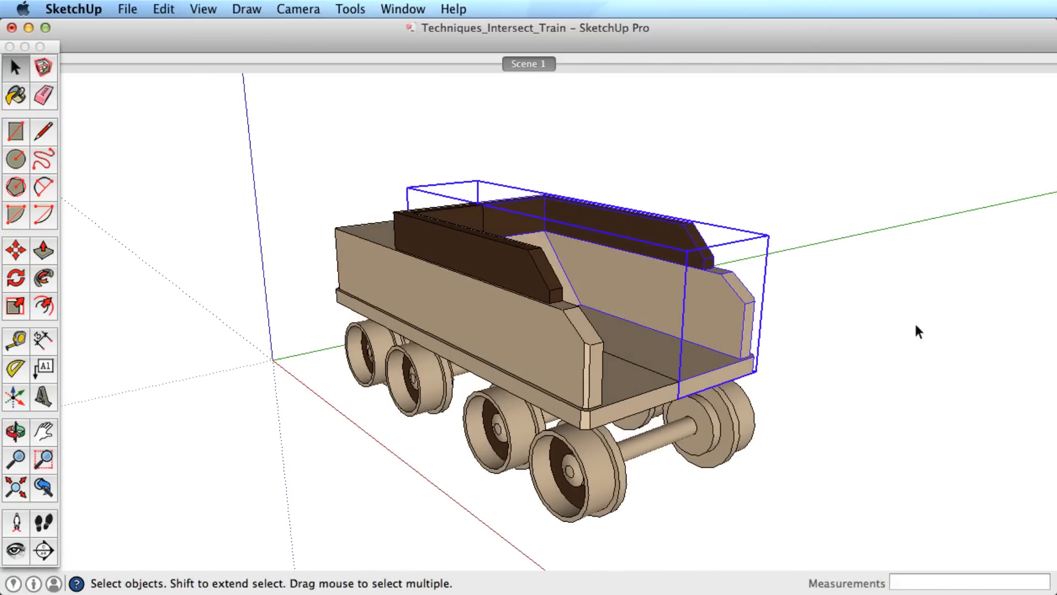
{"action": "left_click", "coordinate": [916, 331]}
{"action": "double_click", "coordinate": [523, 265]}
{"action": "scroll", "coordinate": [529, 261], "scroll_direction": "up", "scroll_amount": 3}
{"action": "scroll", "coordinate": [535, 256], "scroll_direction": "up", "scroll_amount": 1}
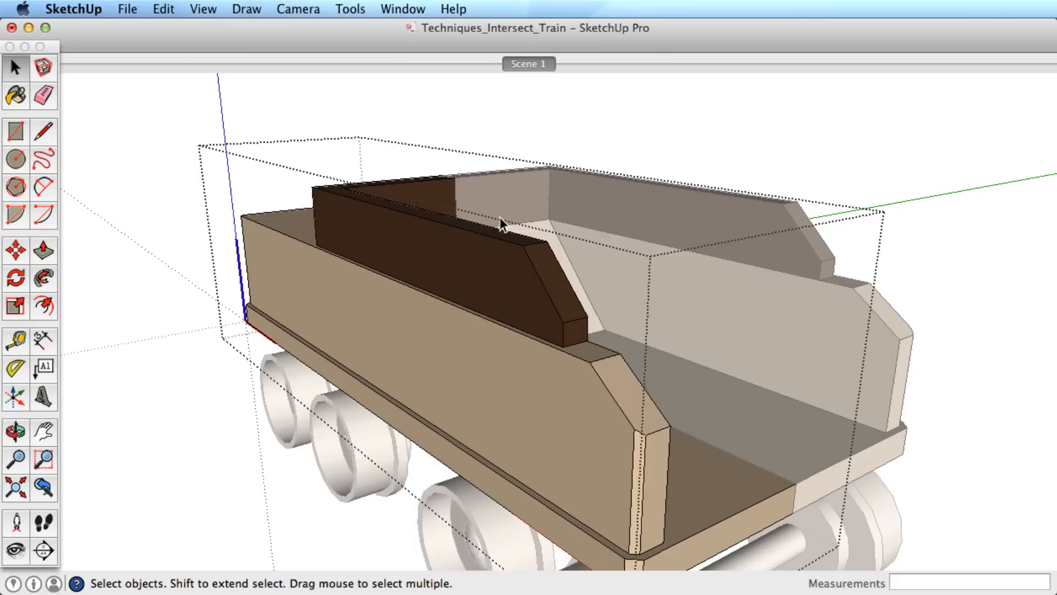
{"action": "left_click_drag", "start_coordinate": [500, 217], "coordinate": [592, 348]}
{"action": "key", "text": "m"}
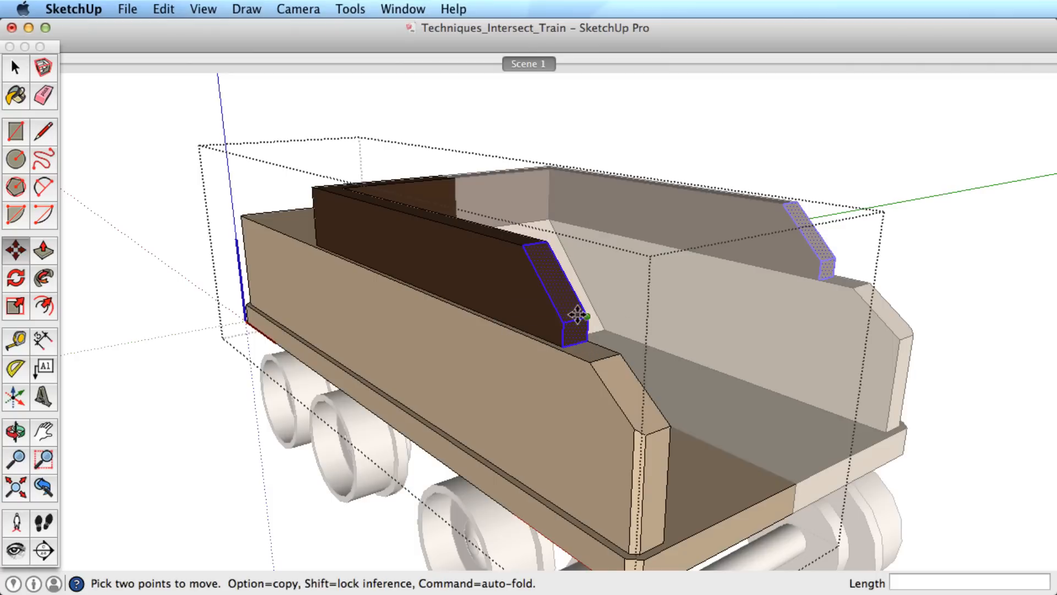
{"action": "left_click", "coordinate": [575, 309]}
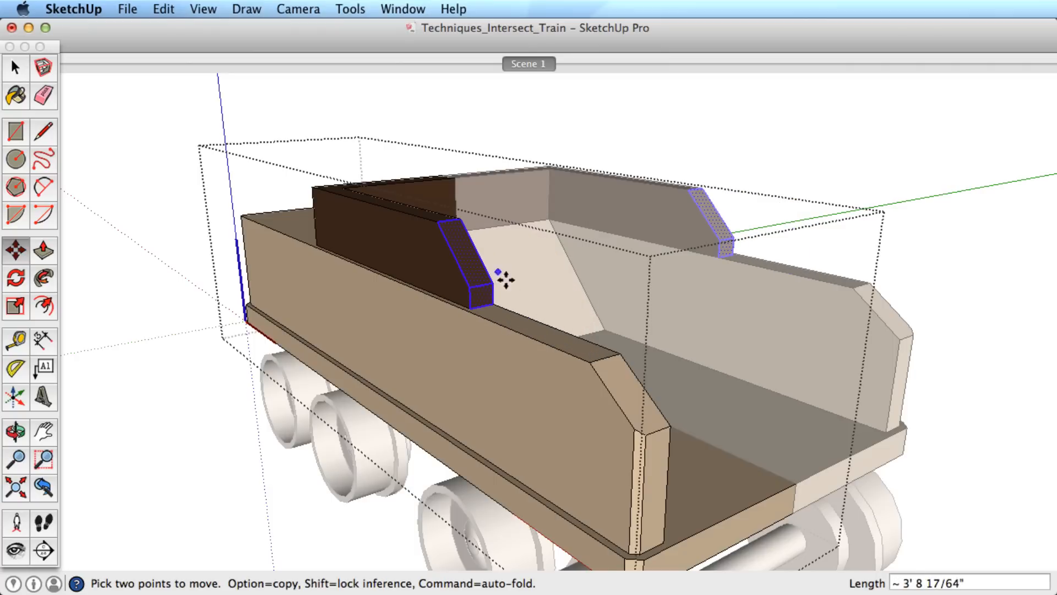
{"action": "left_click", "coordinate": [502, 279]}
{"action": "key", "text": "space"}
{"action": "left_click", "coordinate": [883, 165]}
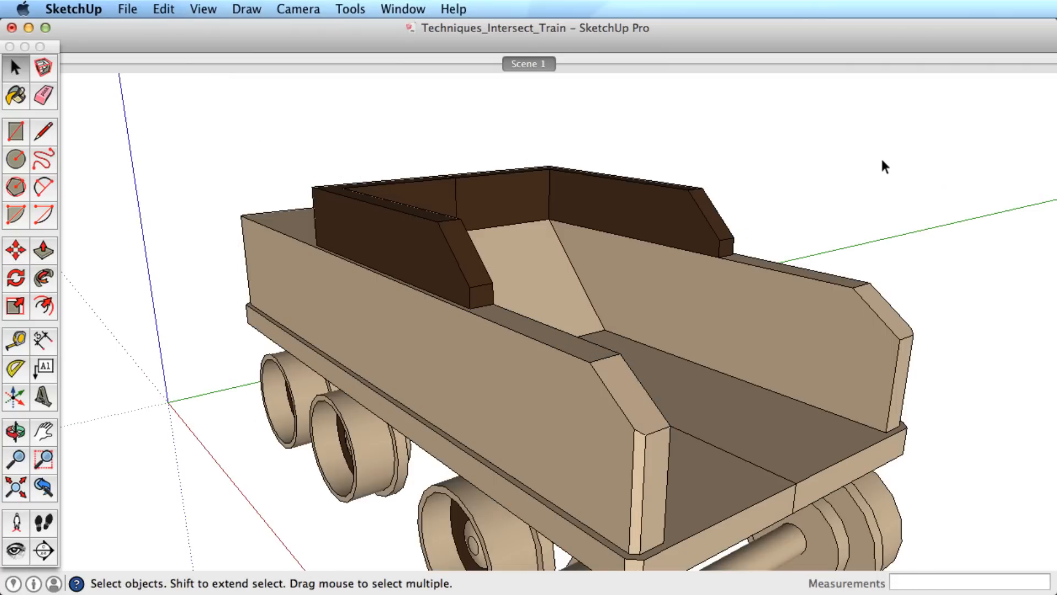